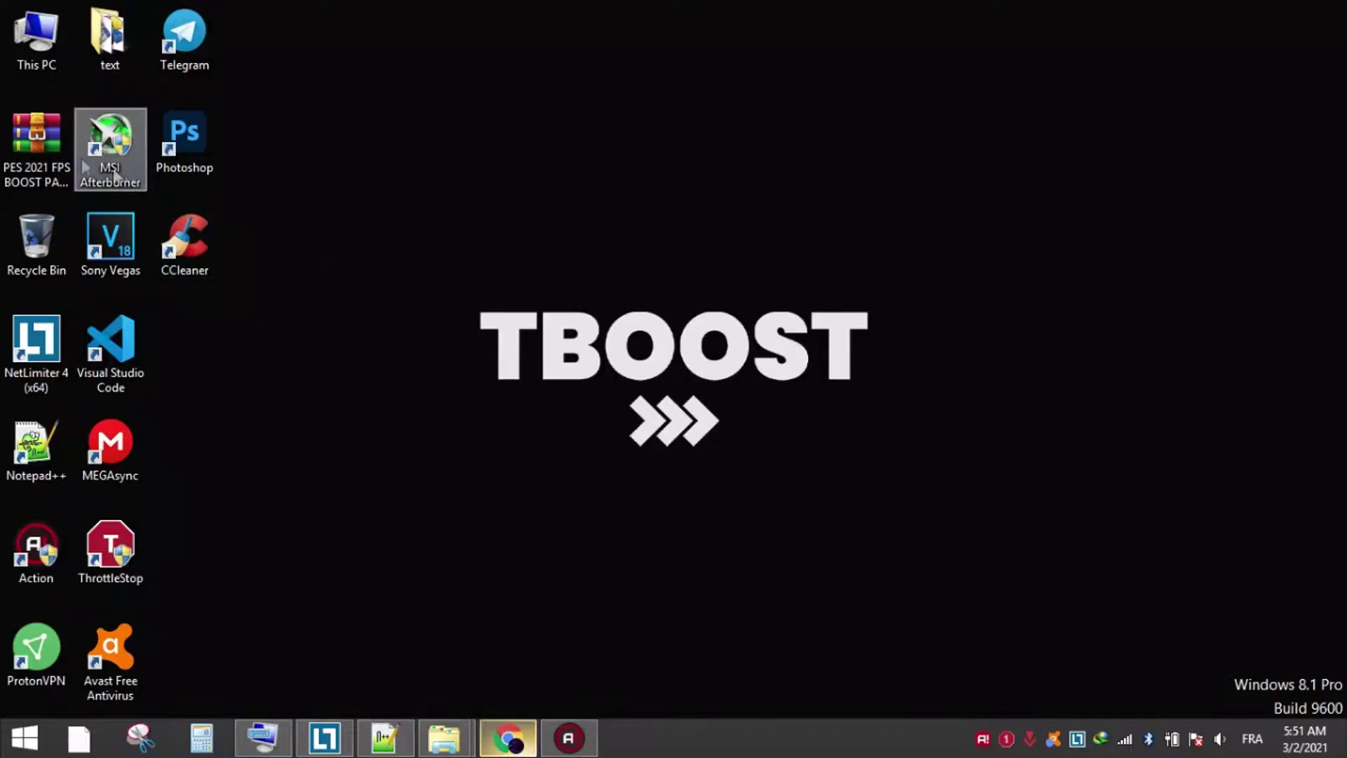
# Extract the PES 2021 FPS BOOST PACK .rar into a same-named desktop folder
pyautogui.rightClick(31, 135)
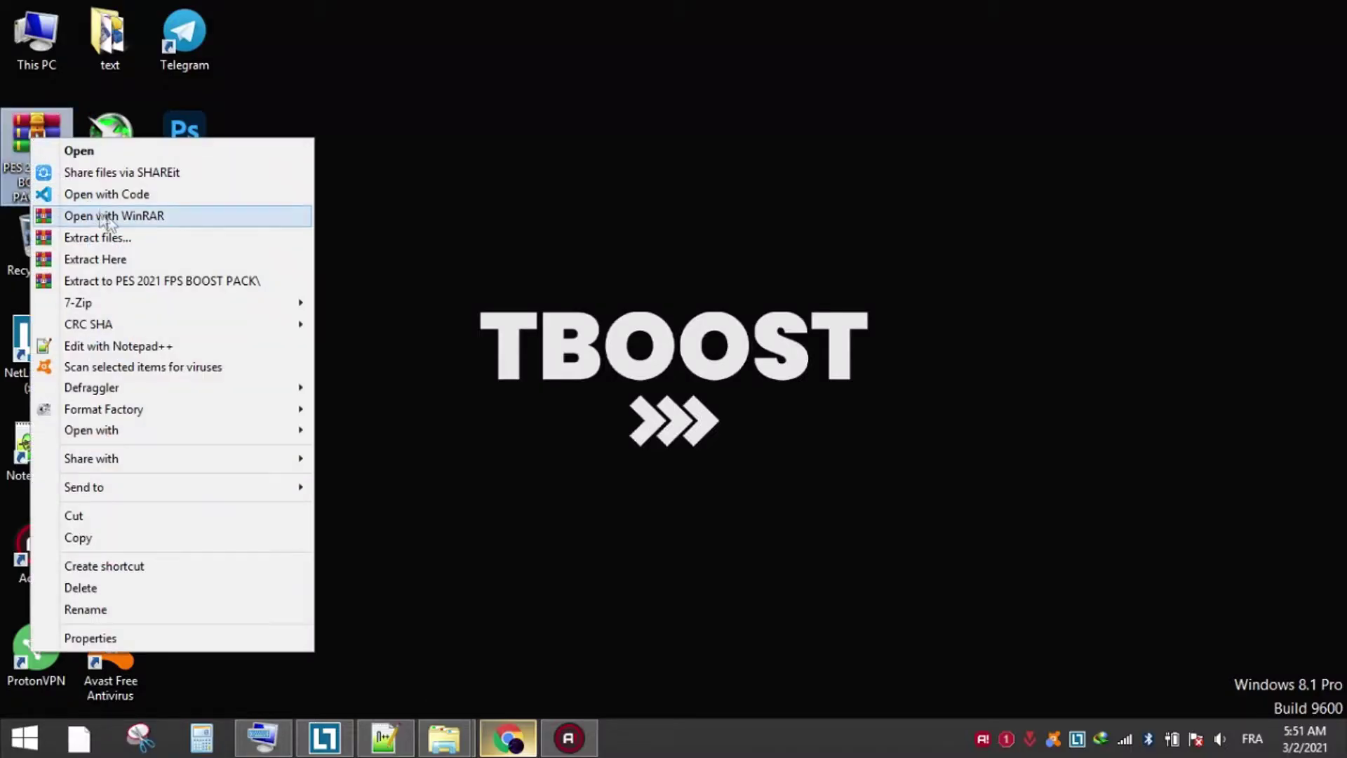
pyautogui.click(176, 259)
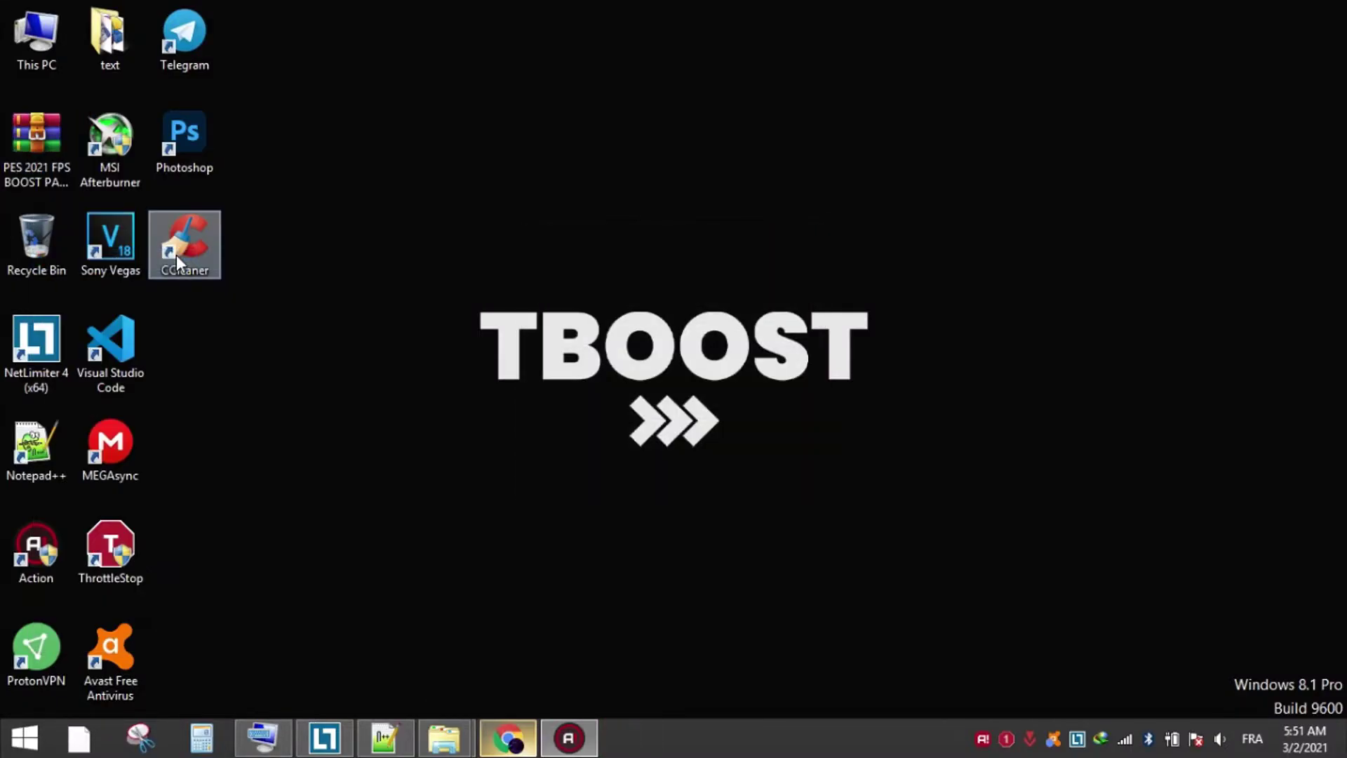
# Copy GRAPHICS000000 from the pack's Config File folder
pyautogui.doubleClick(190, 343)
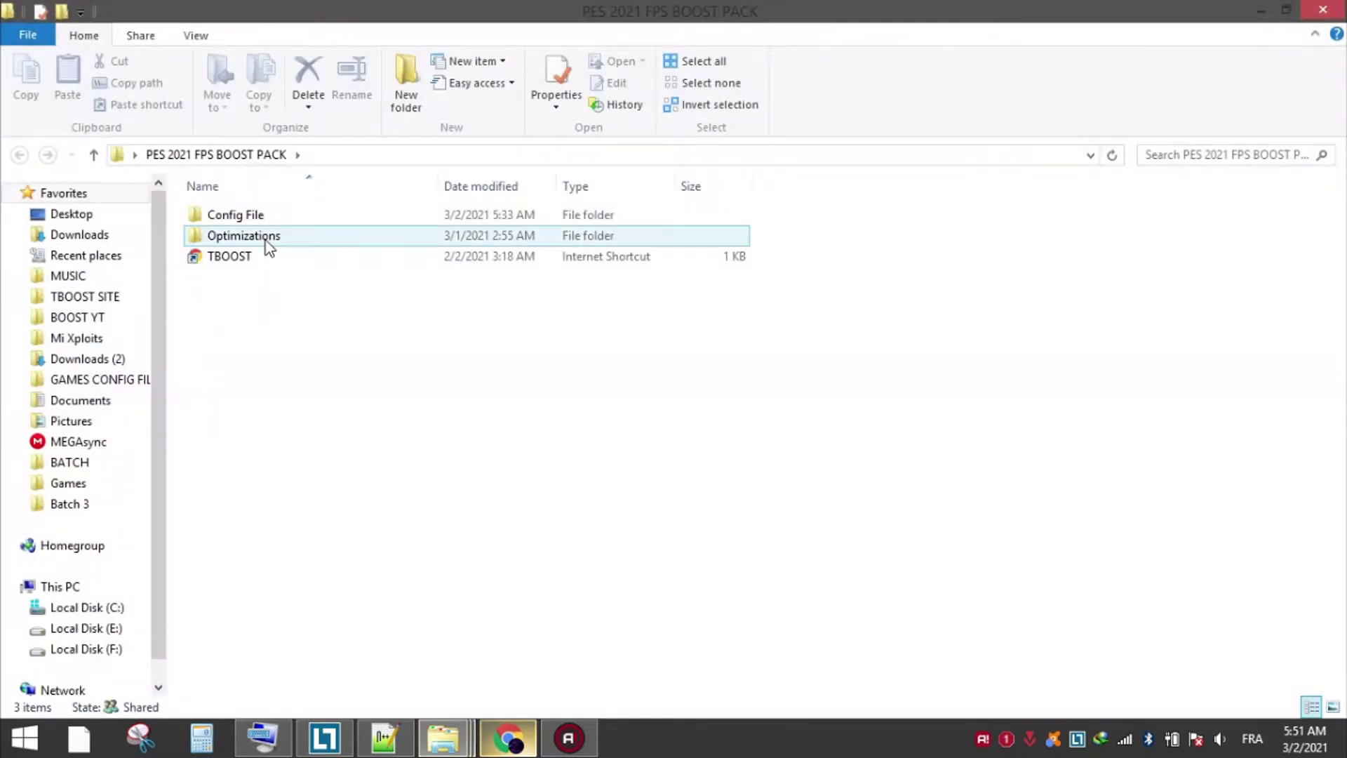
pyautogui.doubleClick(256, 216)
pyautogui.rightClick(256, 219)
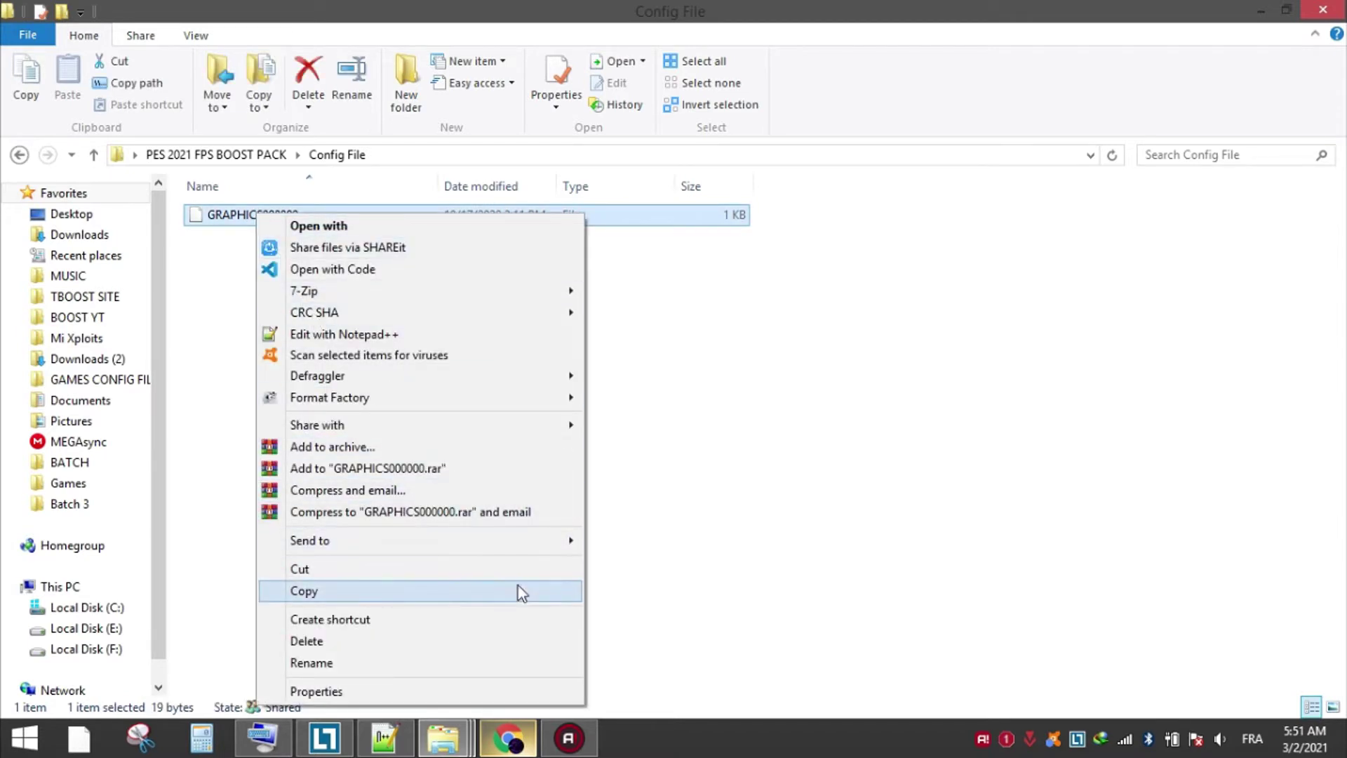
pyautogui.click(460, 591)
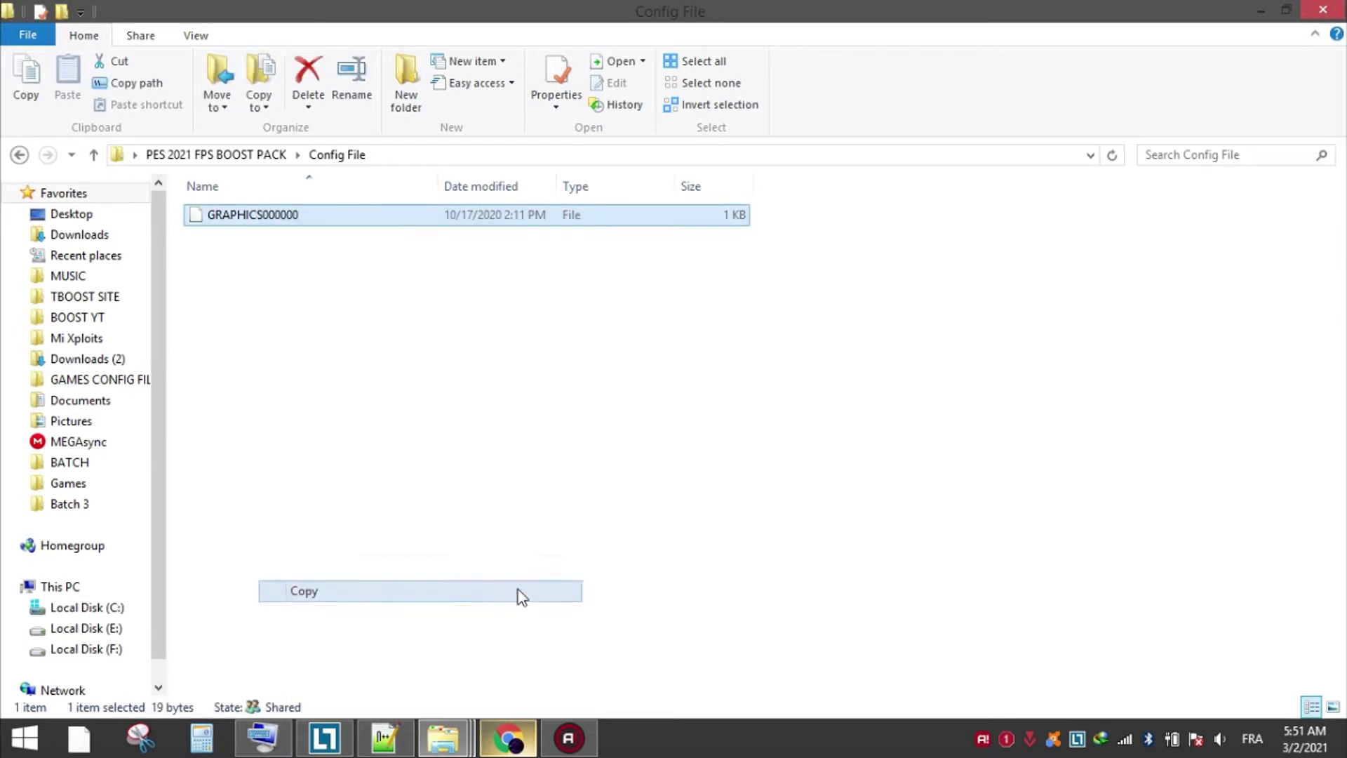
# Paste GRAPHICS000000 into Documents\KONAMI\eFootball PES 2021 SEASON UPDATE save folder, replacing the existing file
pyautogui.click(95, 405)
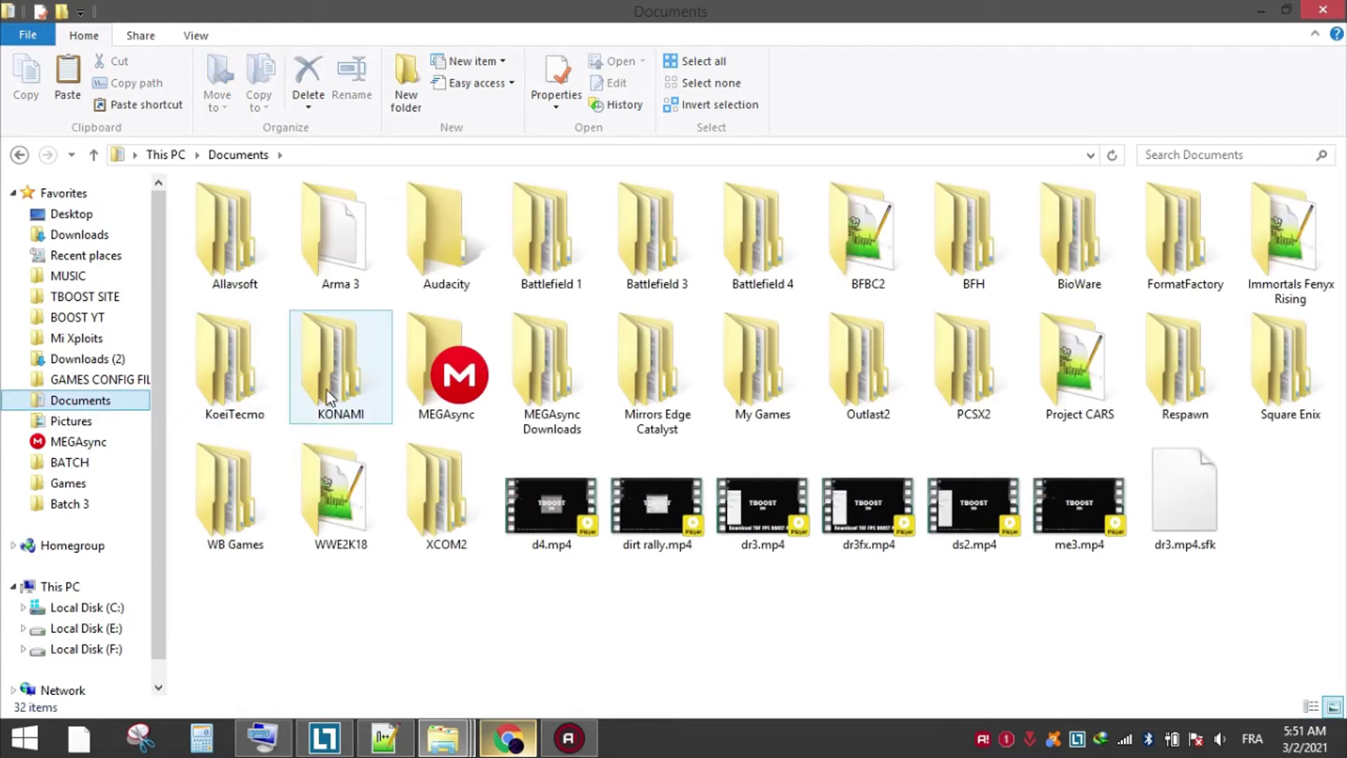
pyautogui.doubleClick(327, 390)
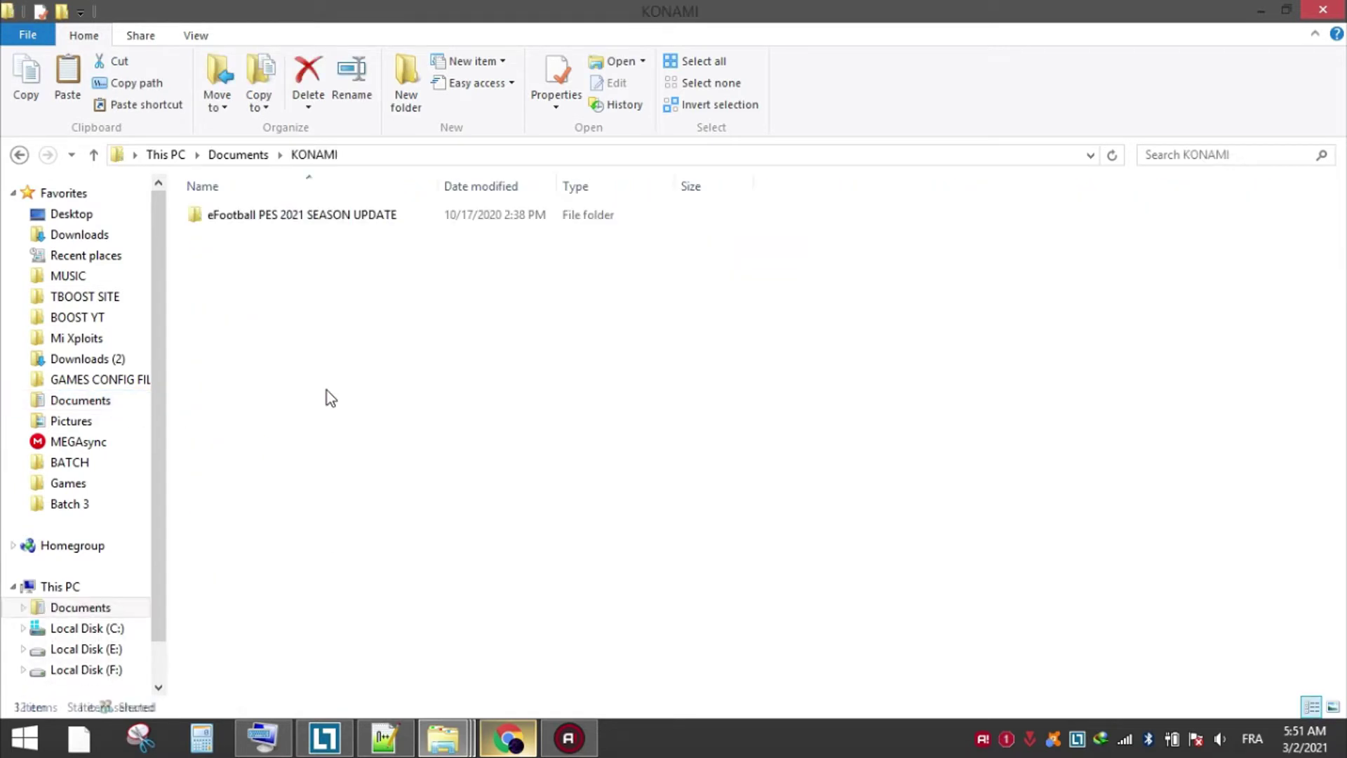
pyautogui.click(428, 219)
pyautogui.doubleClick(429, 219)
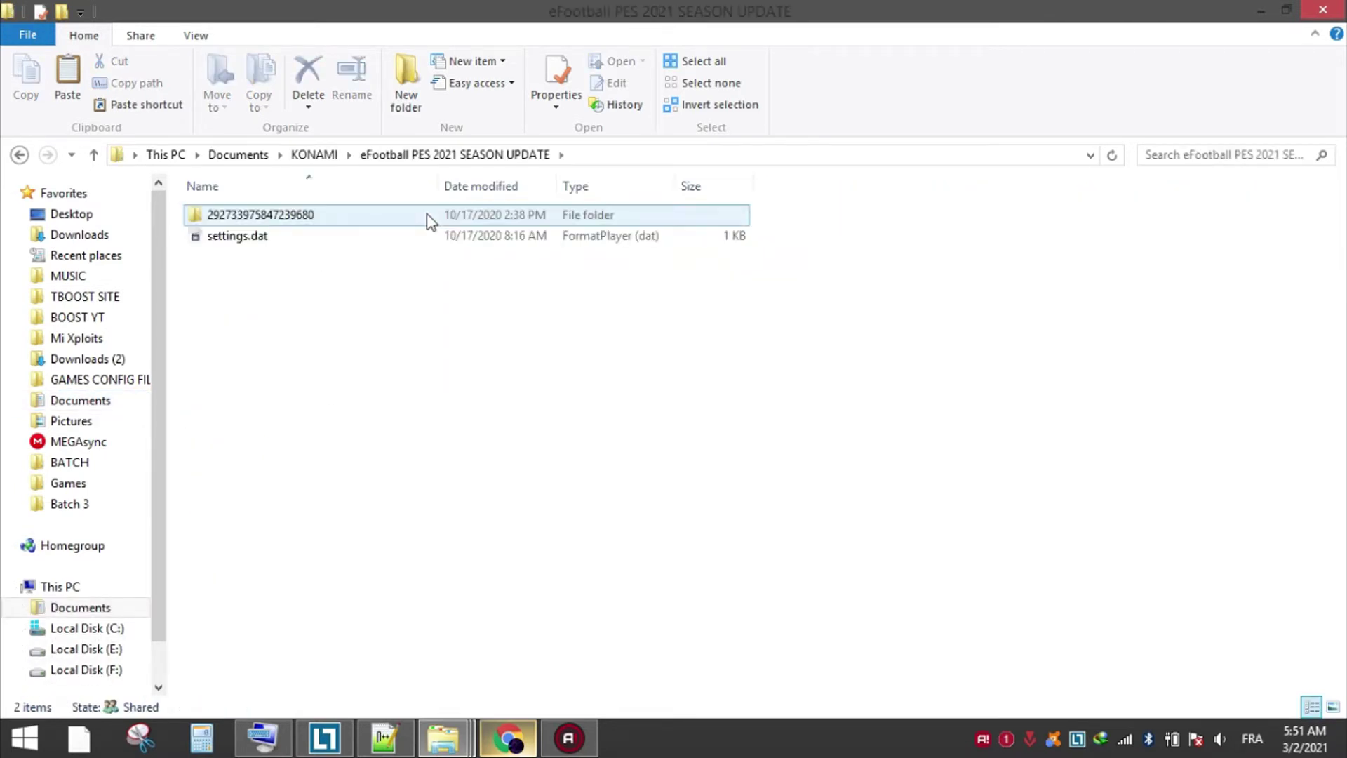
pyautogui.doubleClick(418, 214)
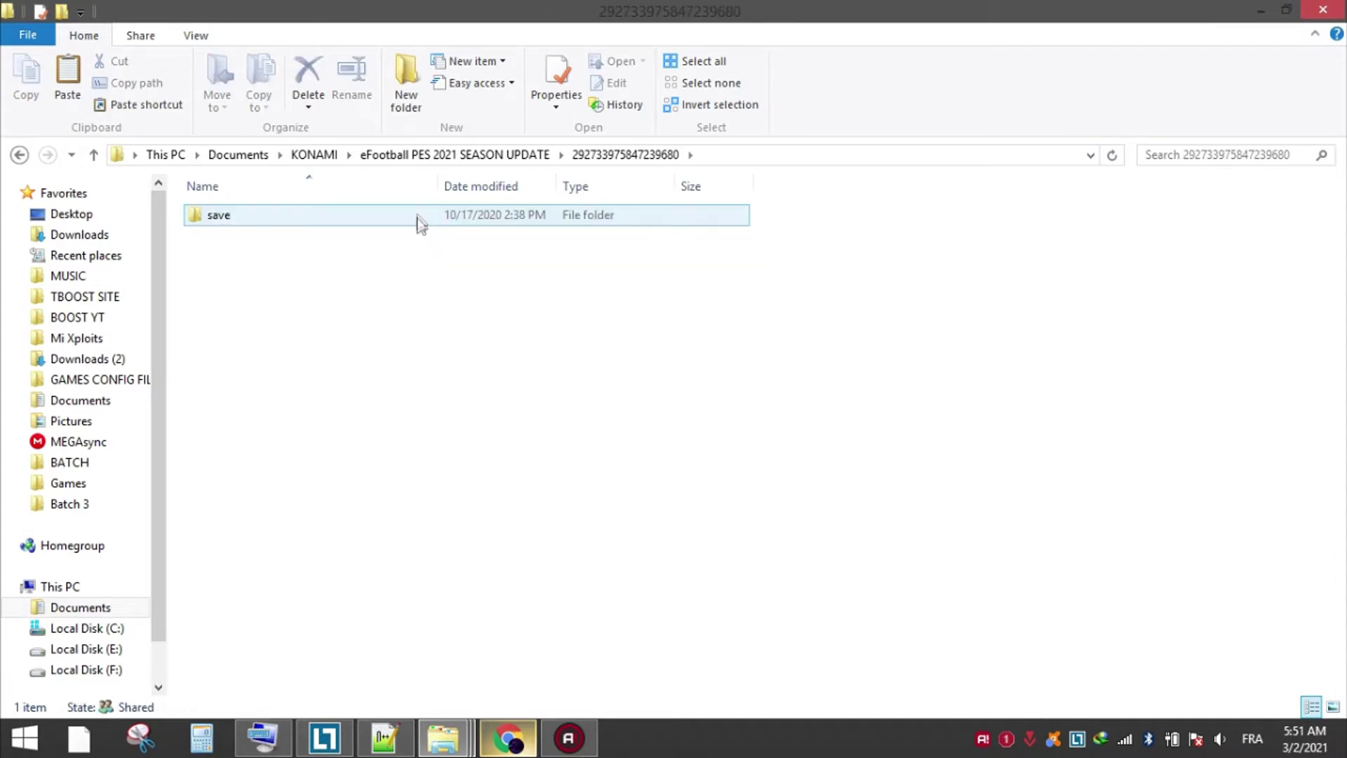
pyautogui.doubleClick(416, 216)
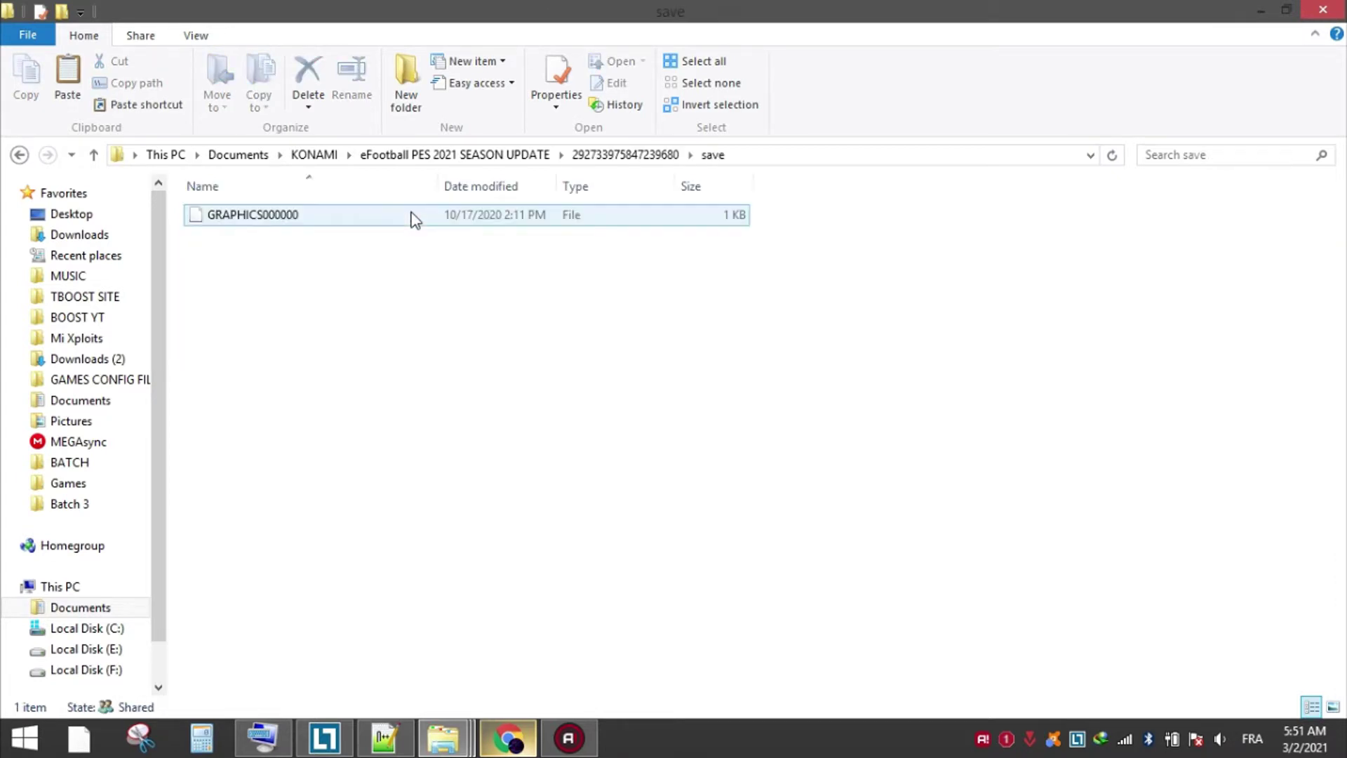
pyautogui.rightClick(398, 269)
pyautogui.click(494, 396)
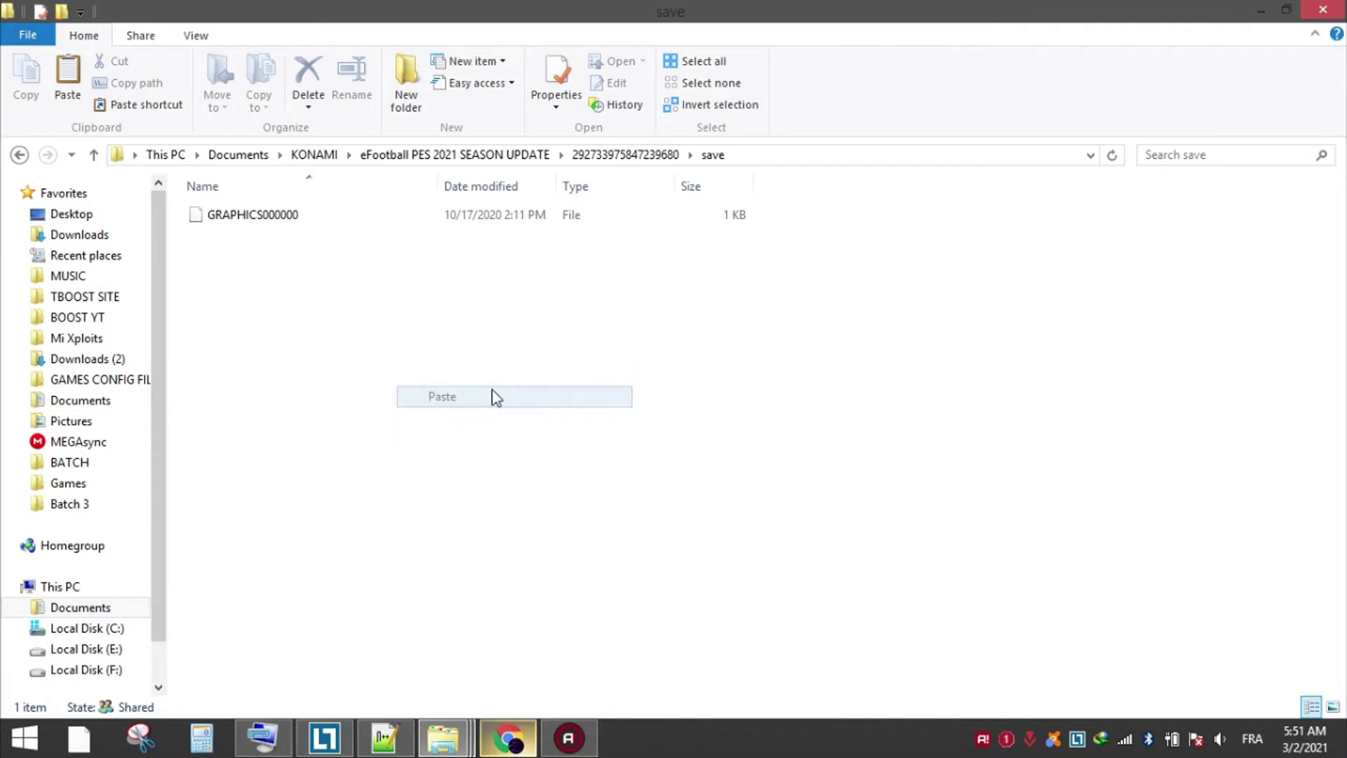
pyautogui.click(549, 242)
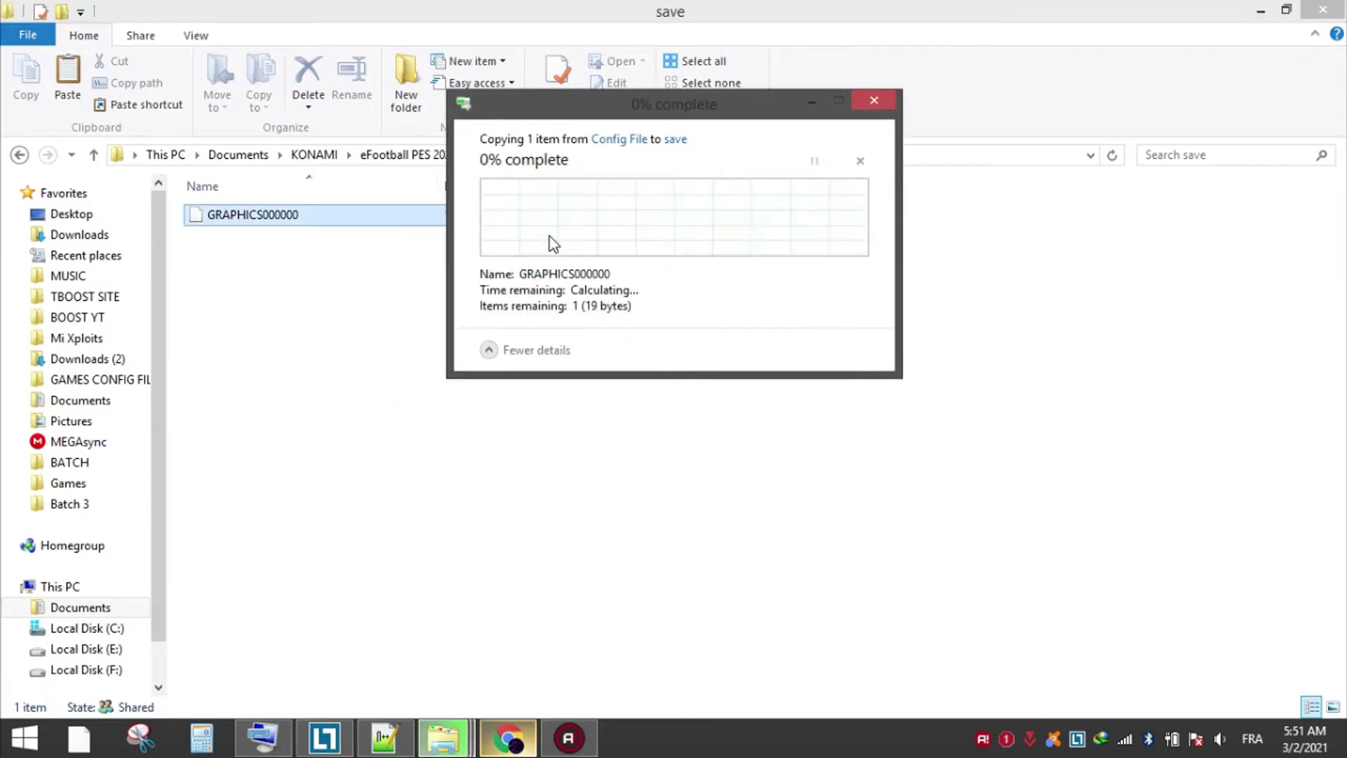
# Mark the new GRAPHICS000000 file as Read-only in its properties
pyautogui.rightClick(544, 226)
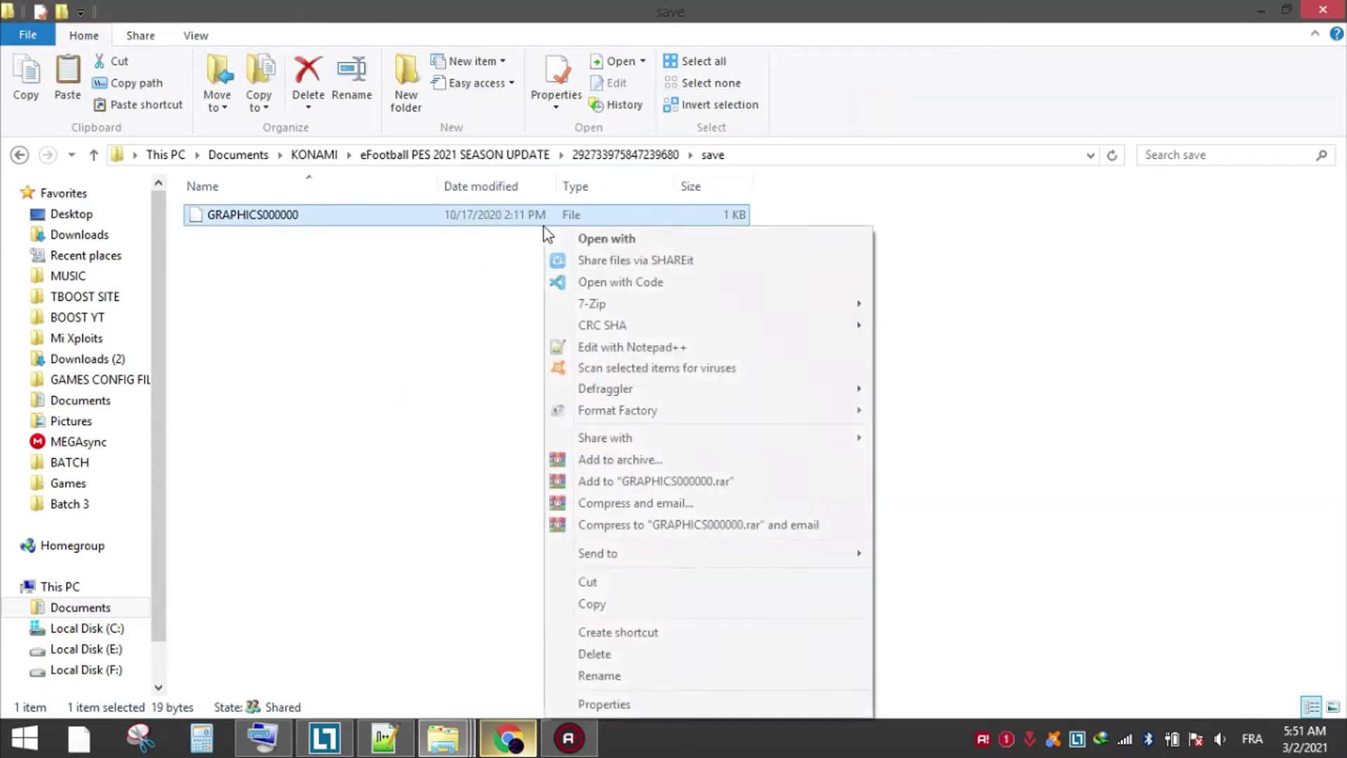
pyautogui.click(621, 701)
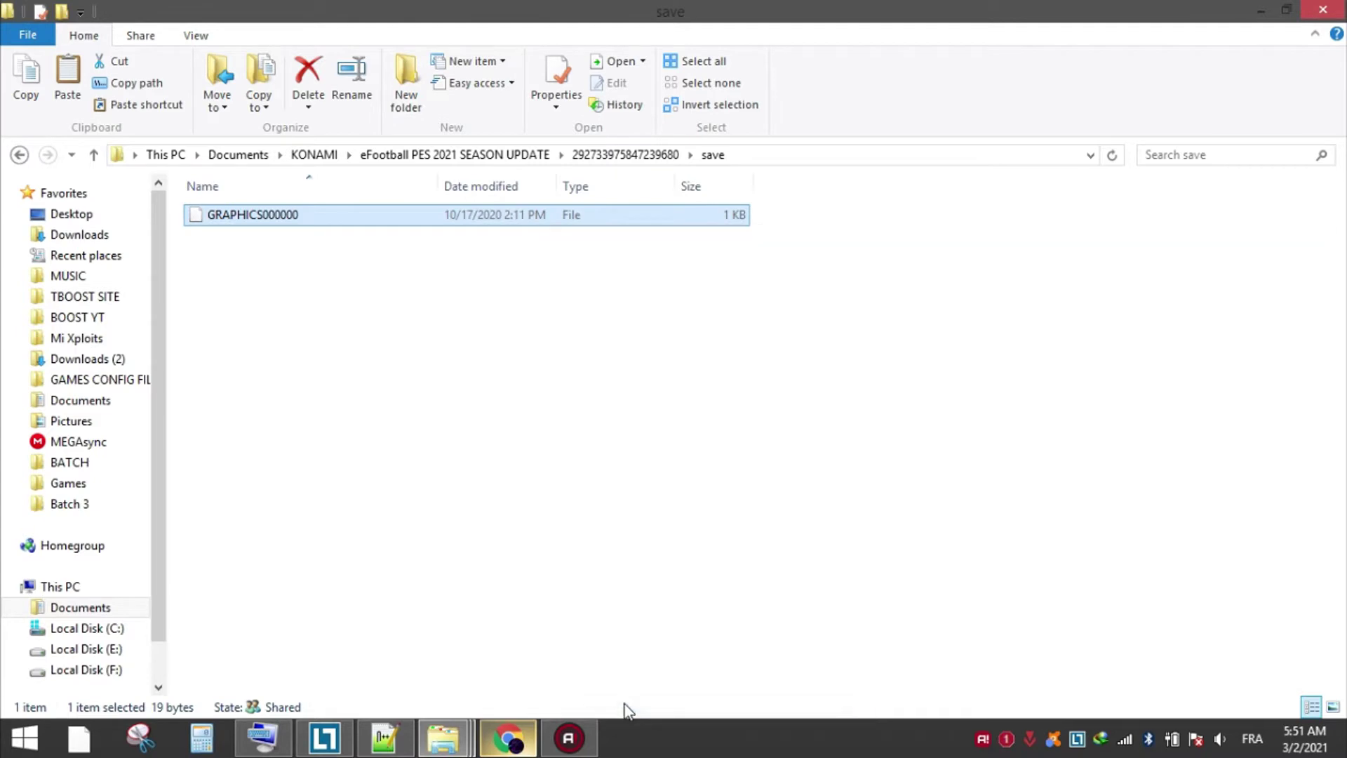
pyautogui.click(664, 585)
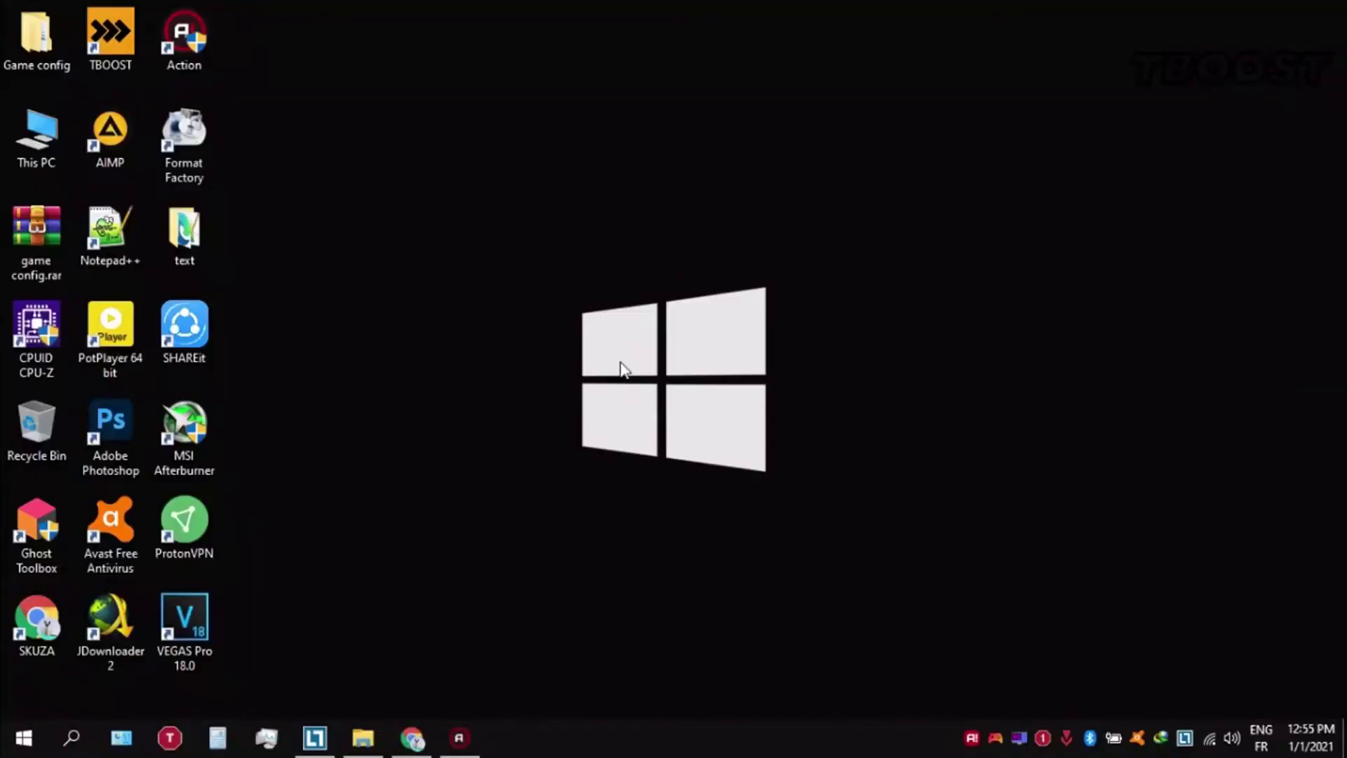
# Open Game config\Optimizations and the Ultimate Performance Command text file
pyautogui.doubleClick(48, 24)
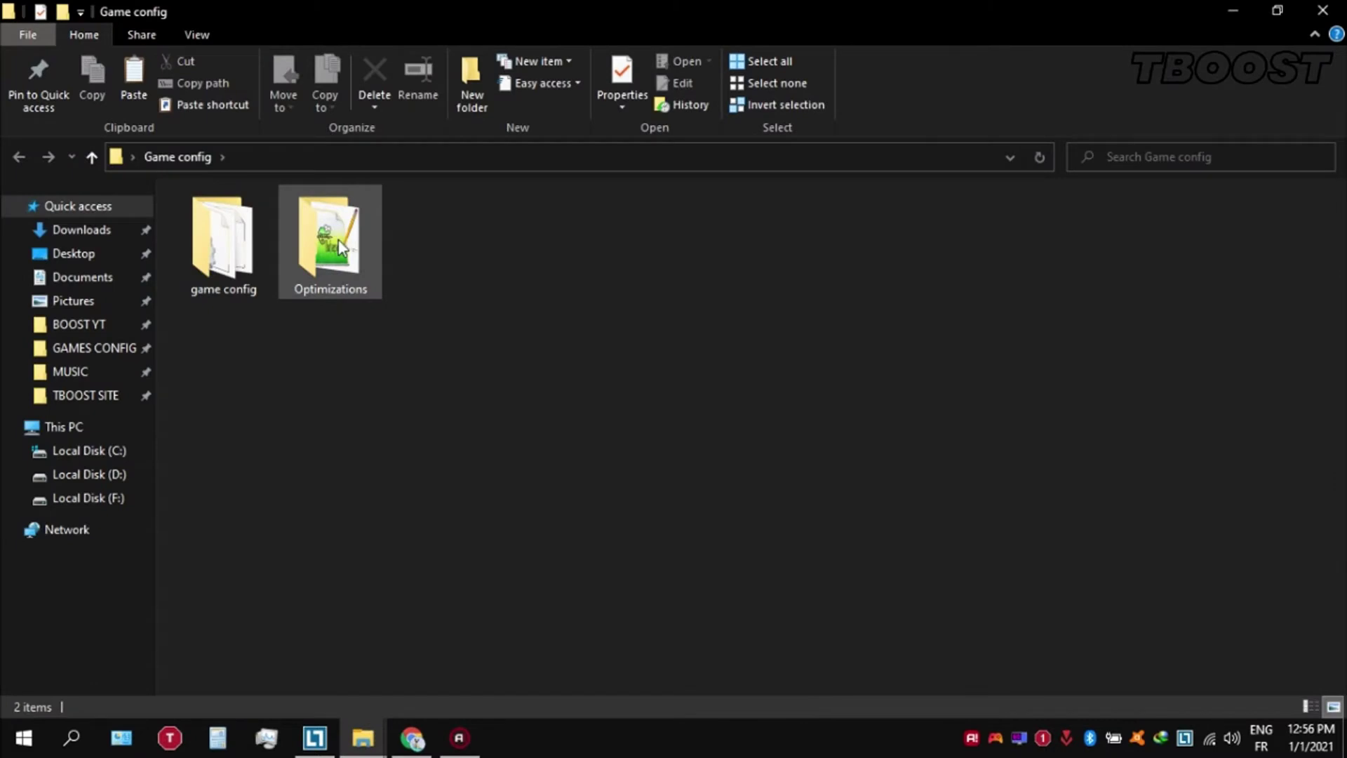
pyautogui.doubleClick(339, 241)
pyautogui.click(337, 241)
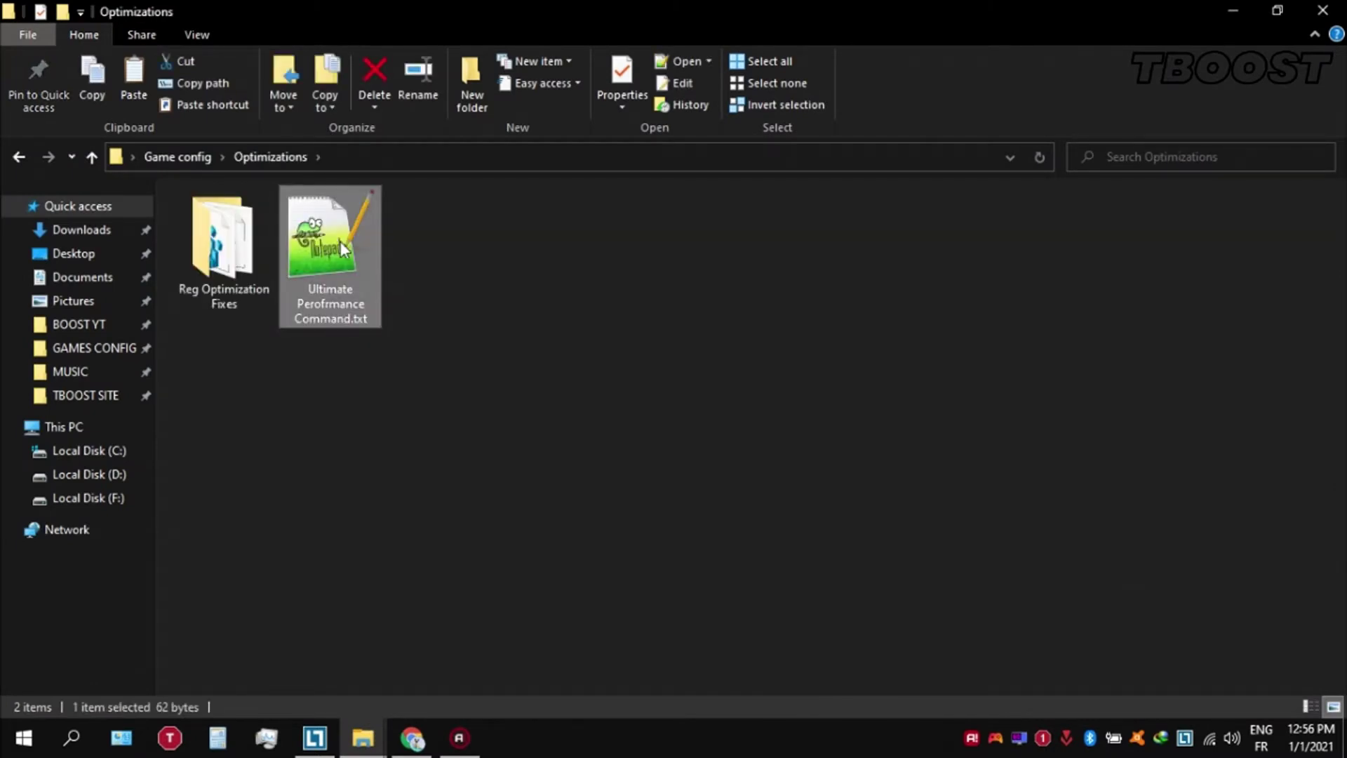
pyautogui.doubleClick(340, 241)
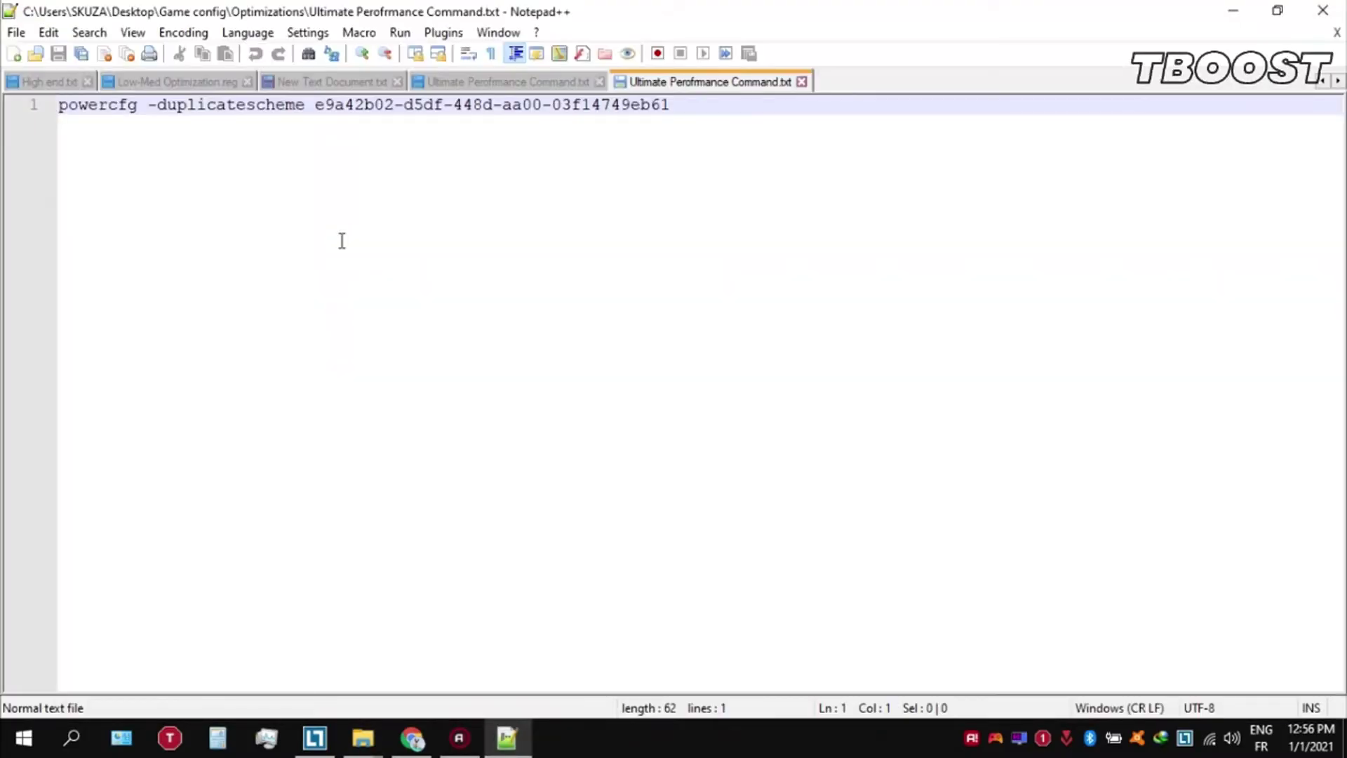
# Copy the powercfg duplicatescheme command from the text file
pyautogui.hotkey('ctrl', 'a')
pyautogui.rightClick(155, 104)
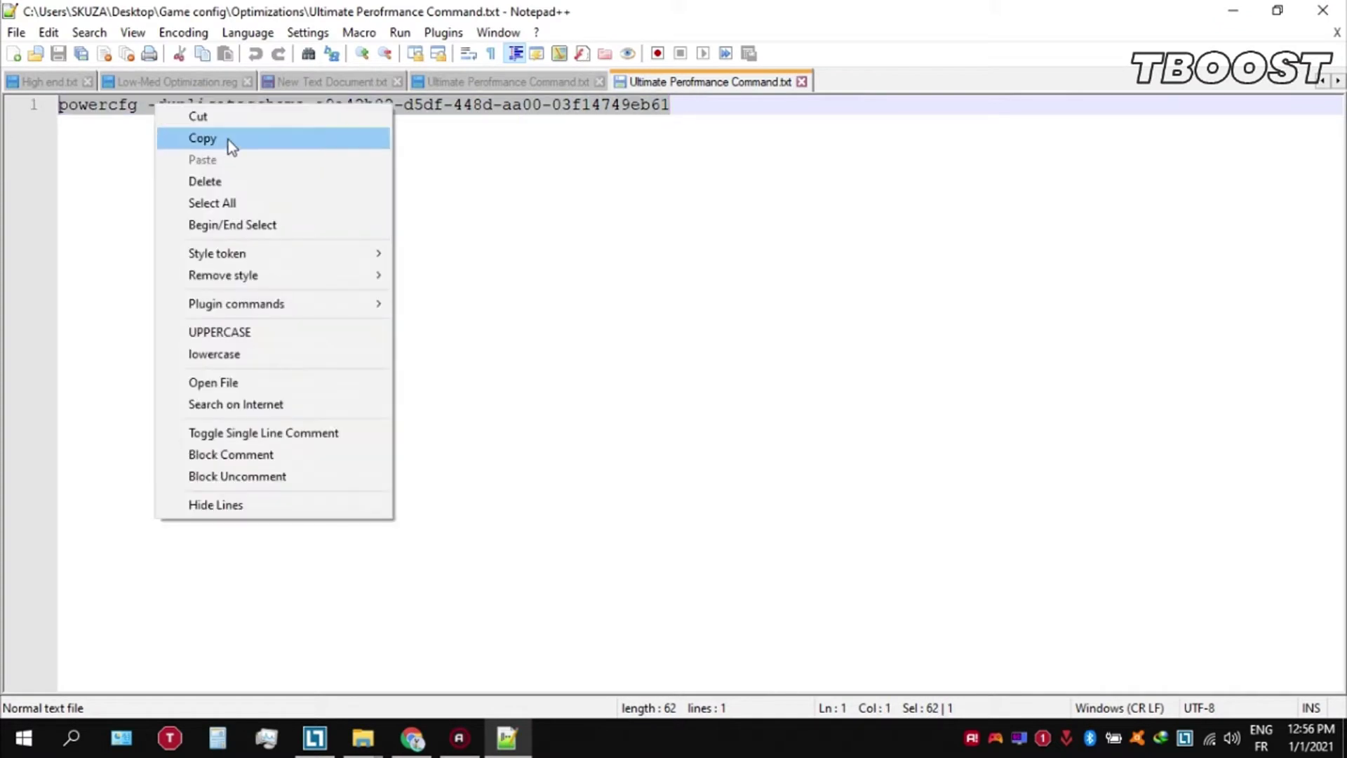
pyautogui.click(229, 141)
# Launch Command Prompt as administrator from the Start search
pyautogui.click(6, 750)
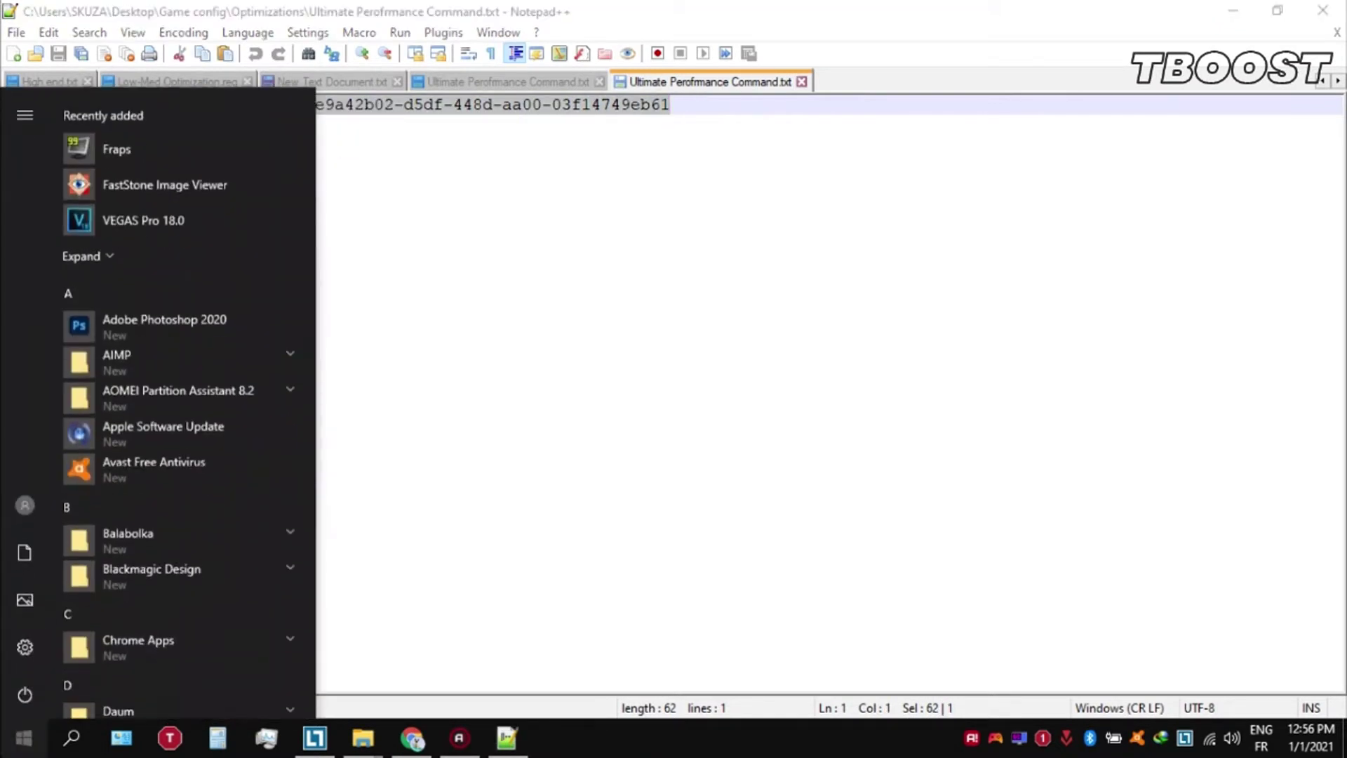
pyautogui.write('cmd')
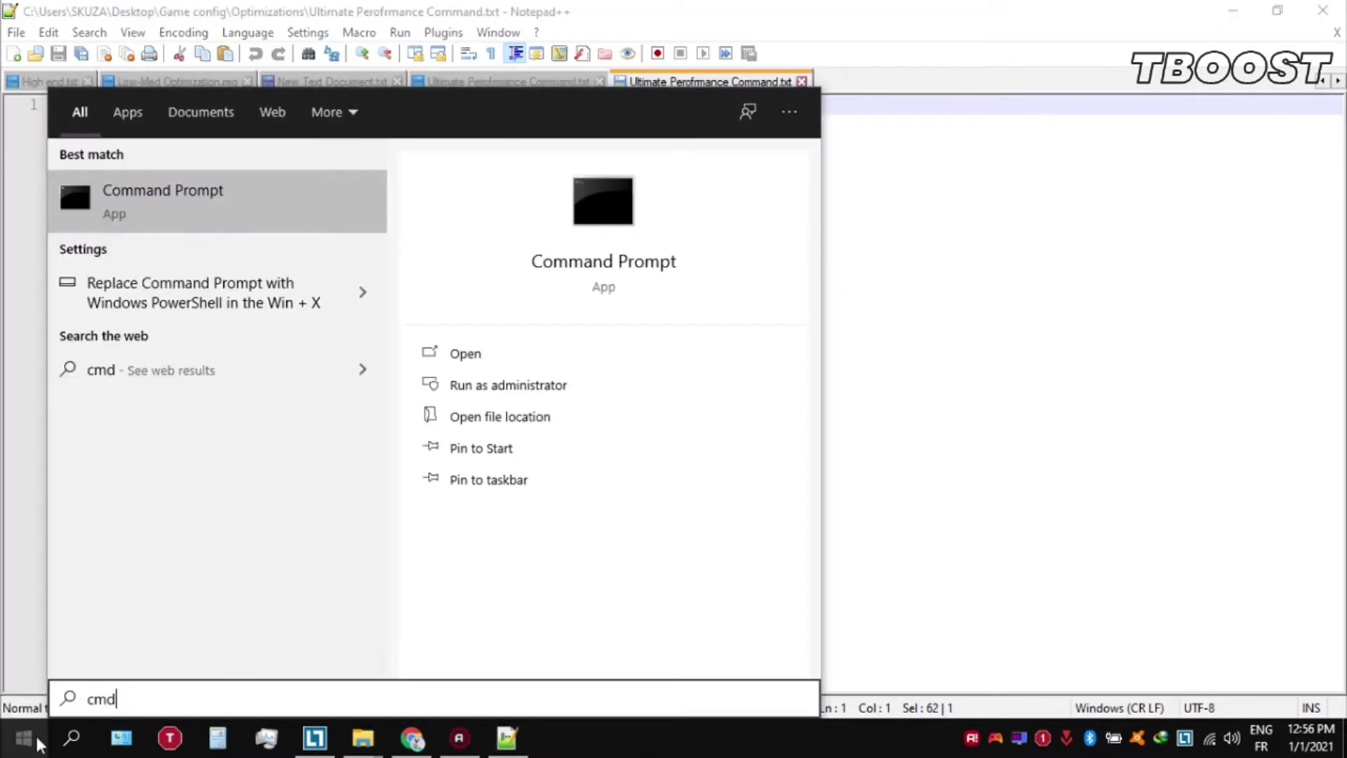
pyautogui.rightClick(199, 191)
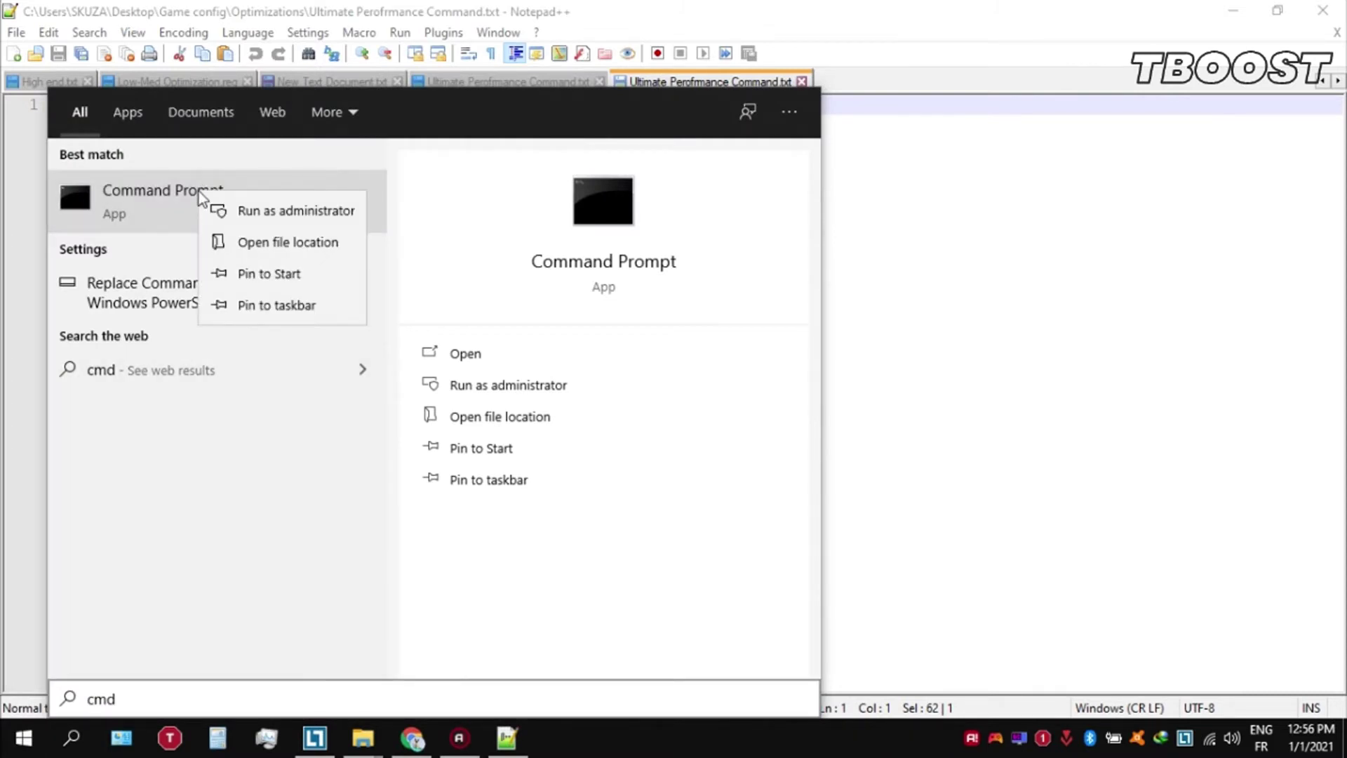
pyautogui.click(312, 208)
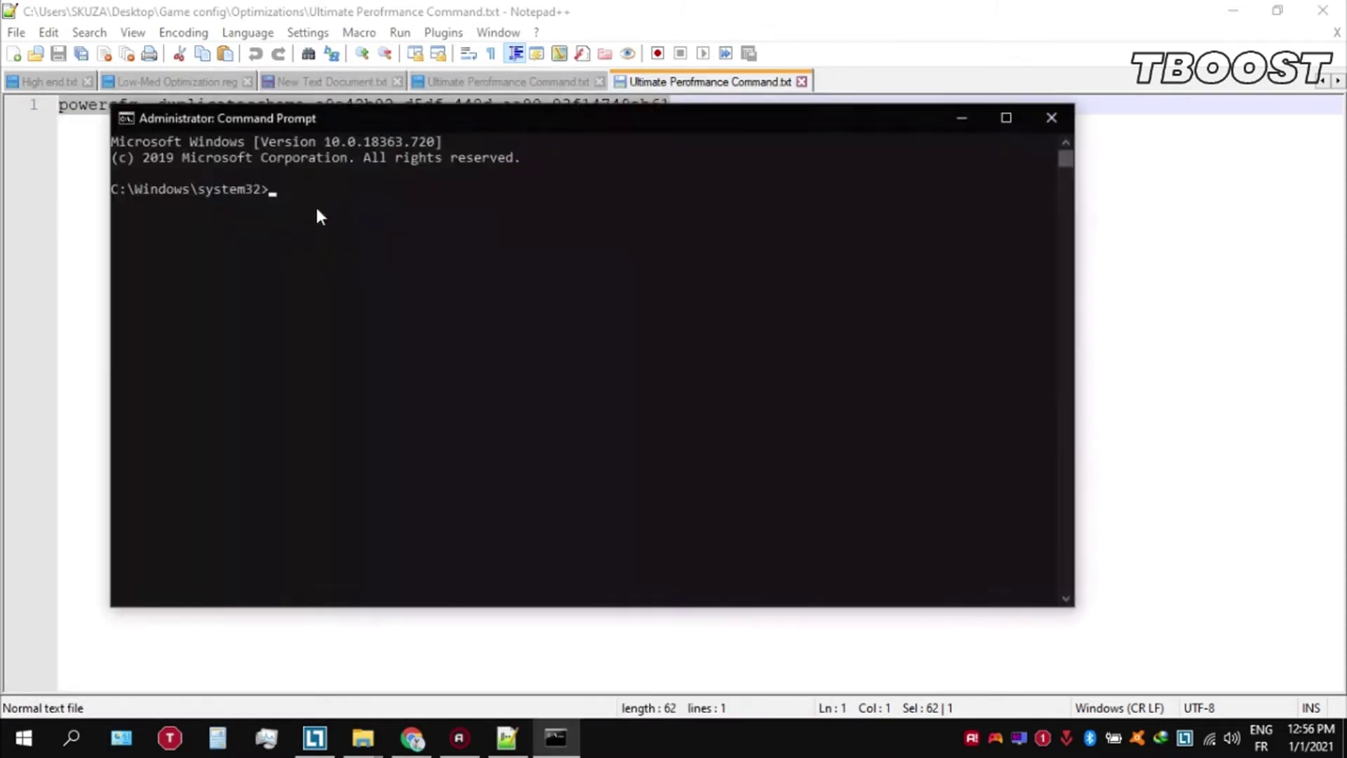
# Paste and run the powercfg duplicatescheme command, then close Command Prompt
pyautogui.rightClick(335, 119)
pyautogui.moveTo(381, 270)
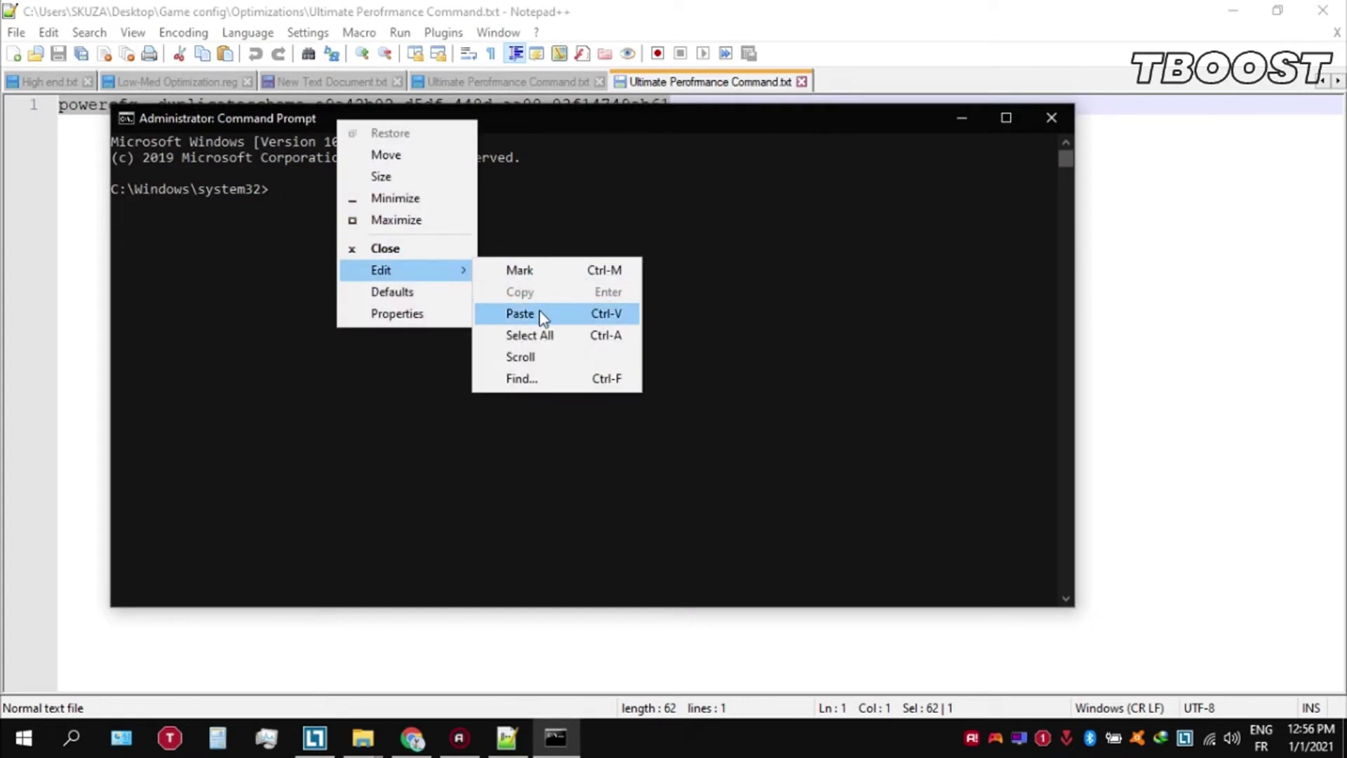
pyautogui.click(539, 313)
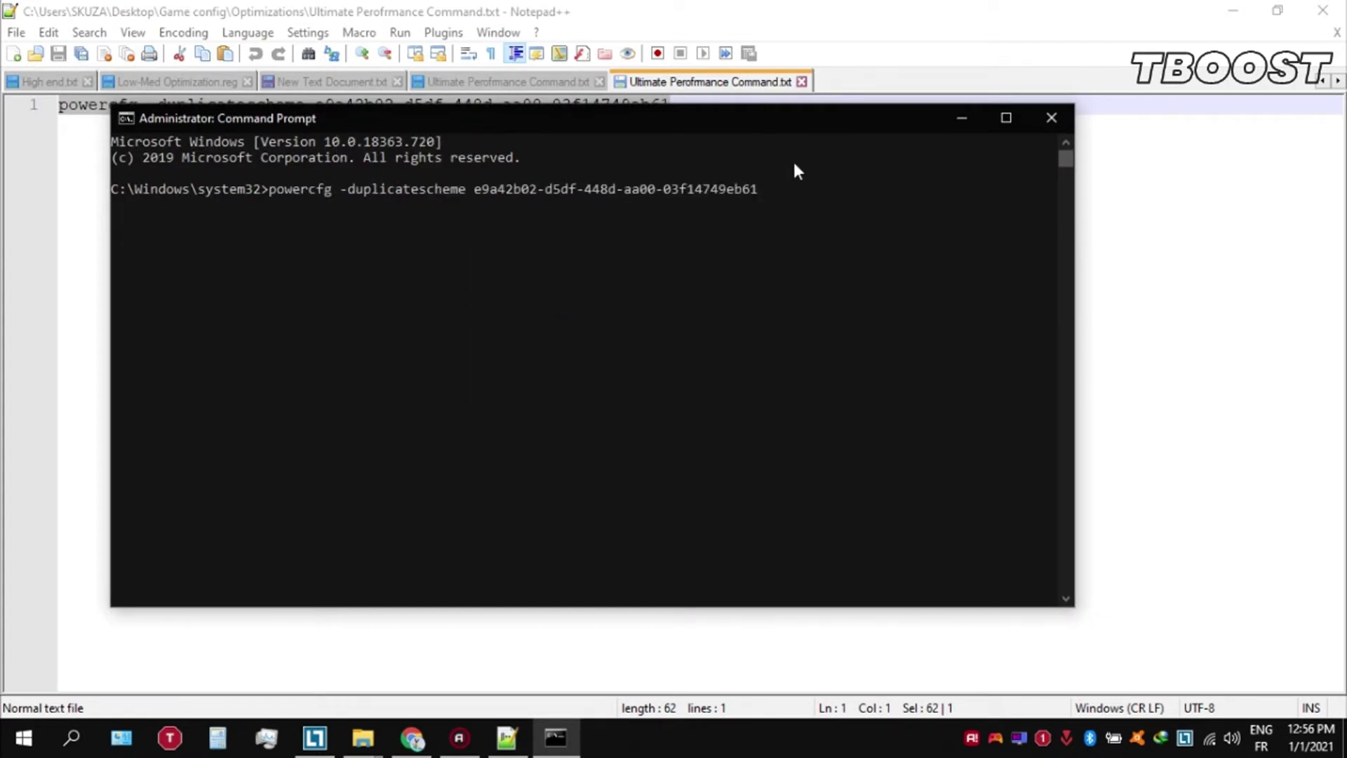
pyautogui.press('Return')
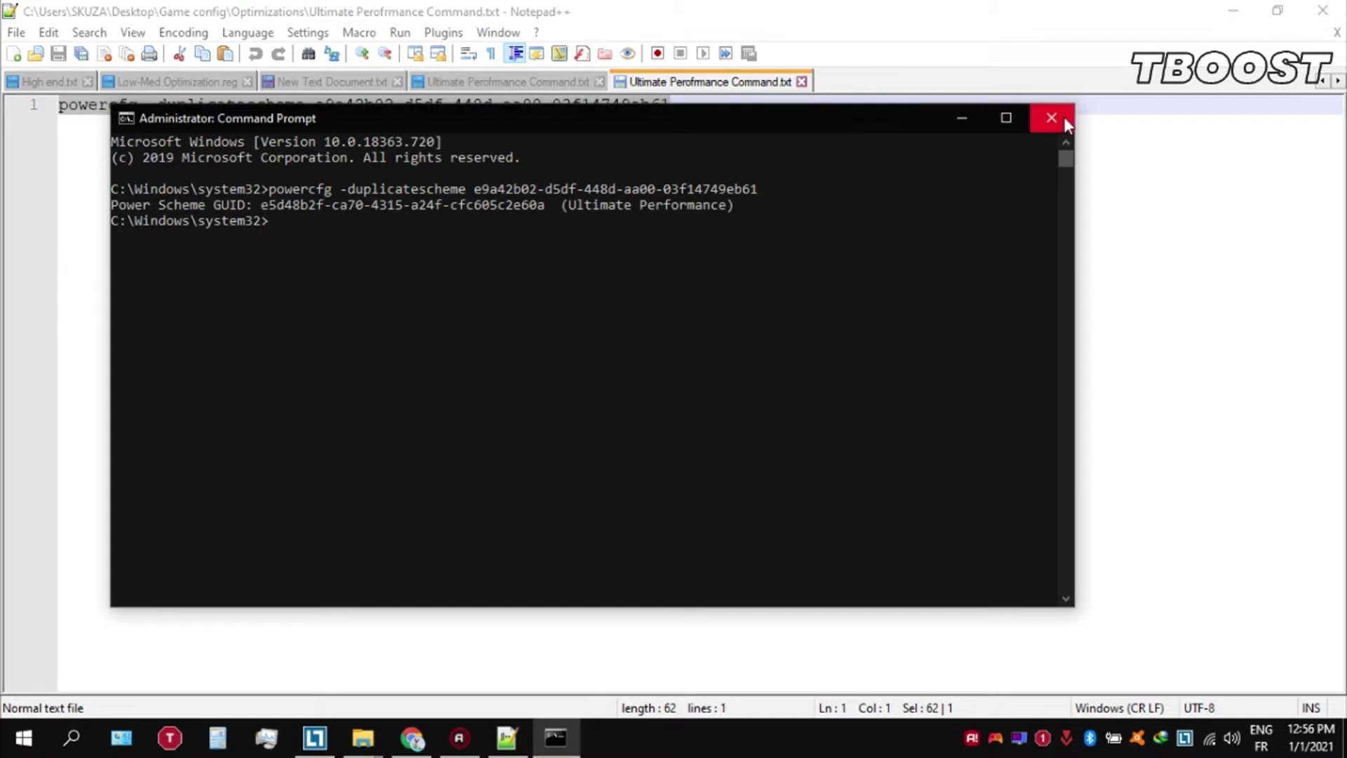
pyautogui.click(1052, 118)
# Open Power Options from the battery icon and activate the Ultimate Performance plan
pyautogui.rightClick(1114, 736)
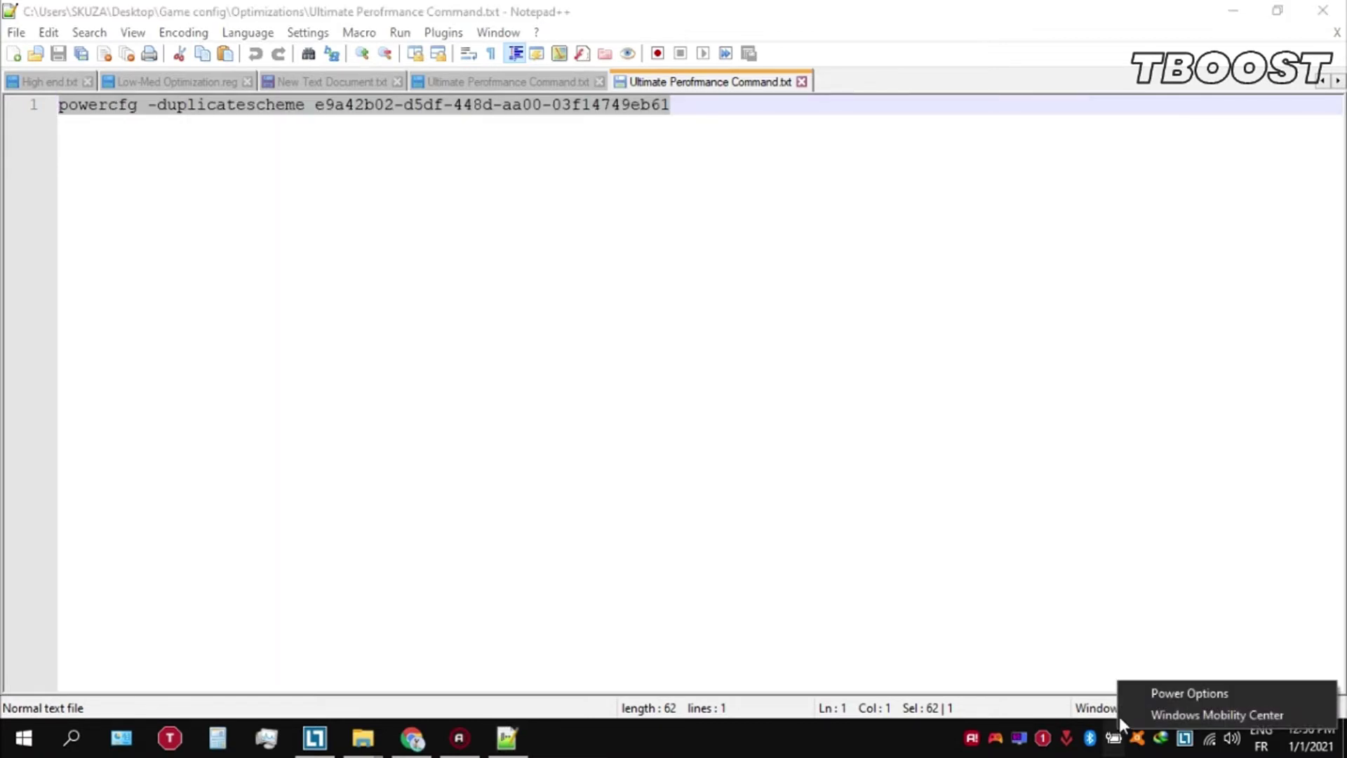
pyautogui.click(1144, 696)
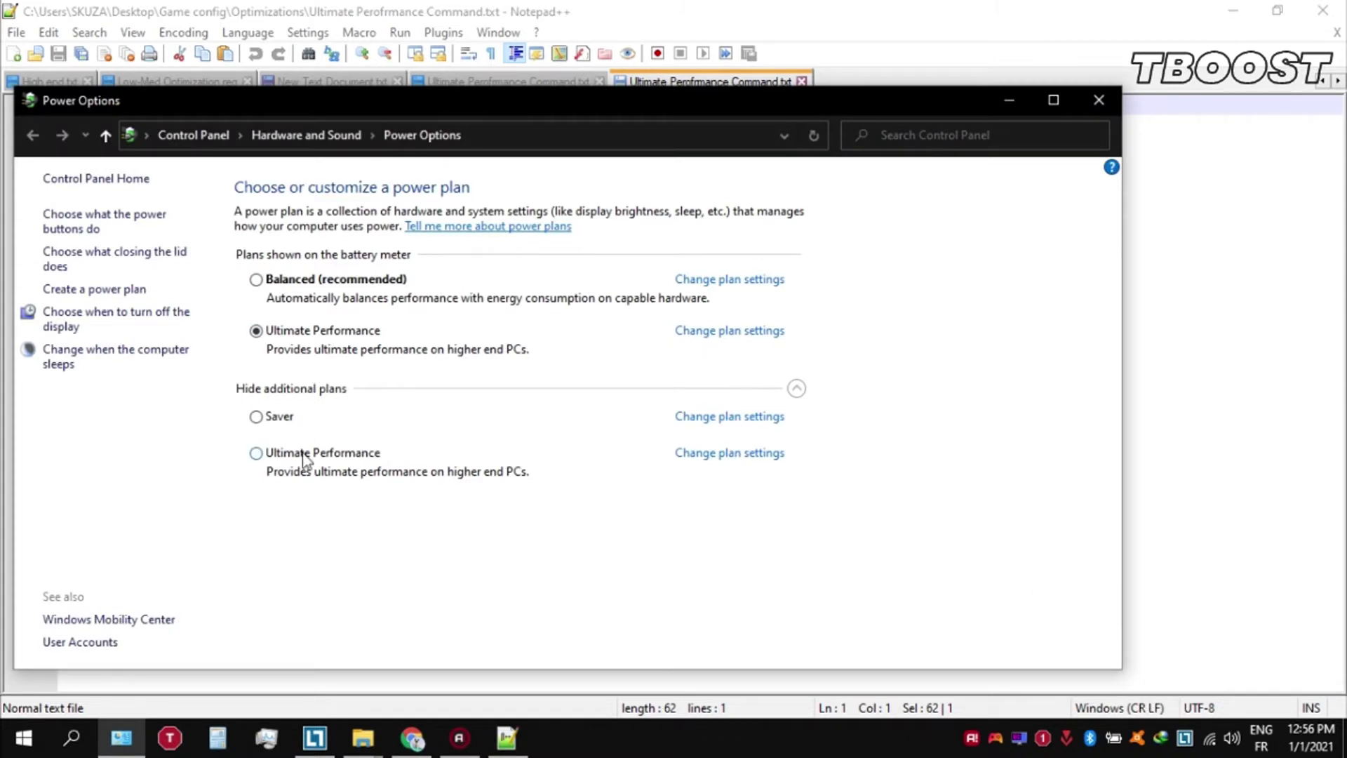
pyautogui.click(271, 431)
pyautogui.click(276, 452)
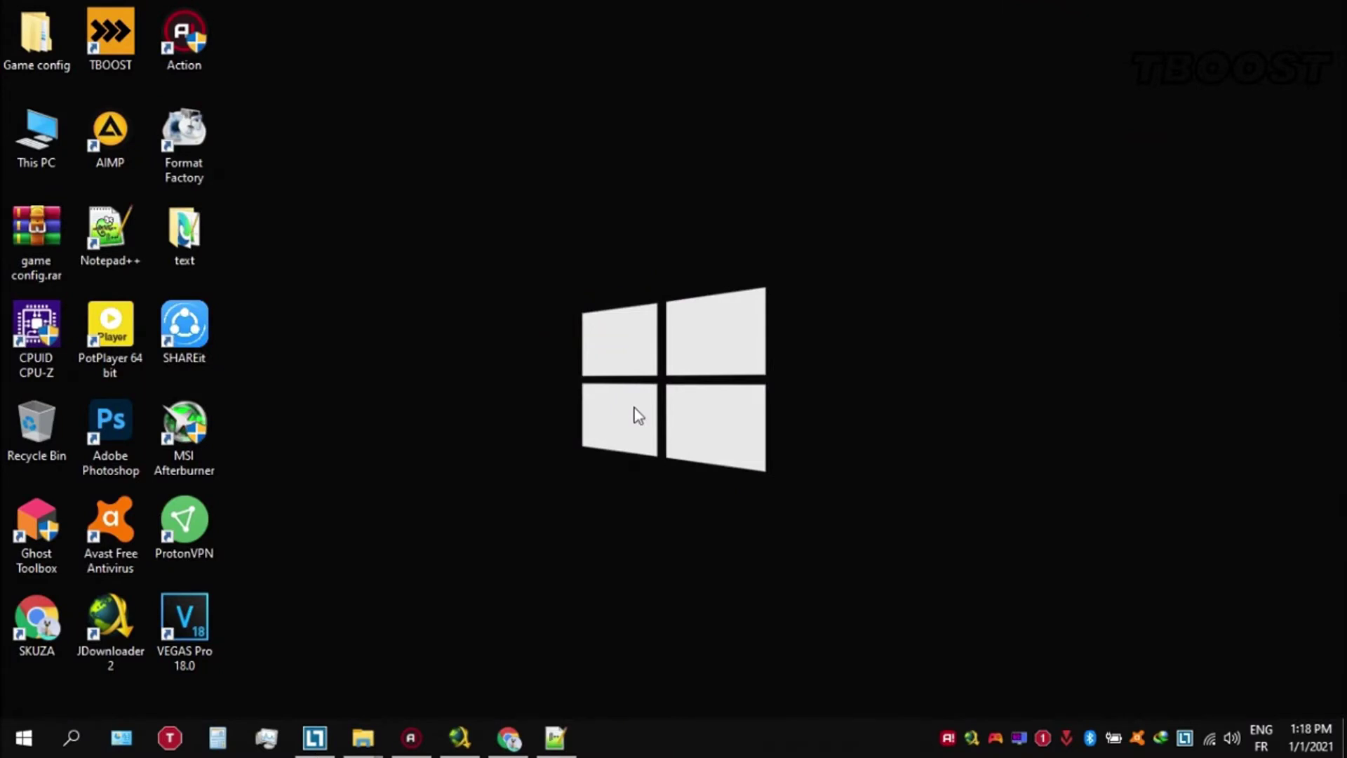
# Open Game config\Optimizations\Reg Optimization Fixes and select the registry files
pyautogui.doubleClick(27, 48)
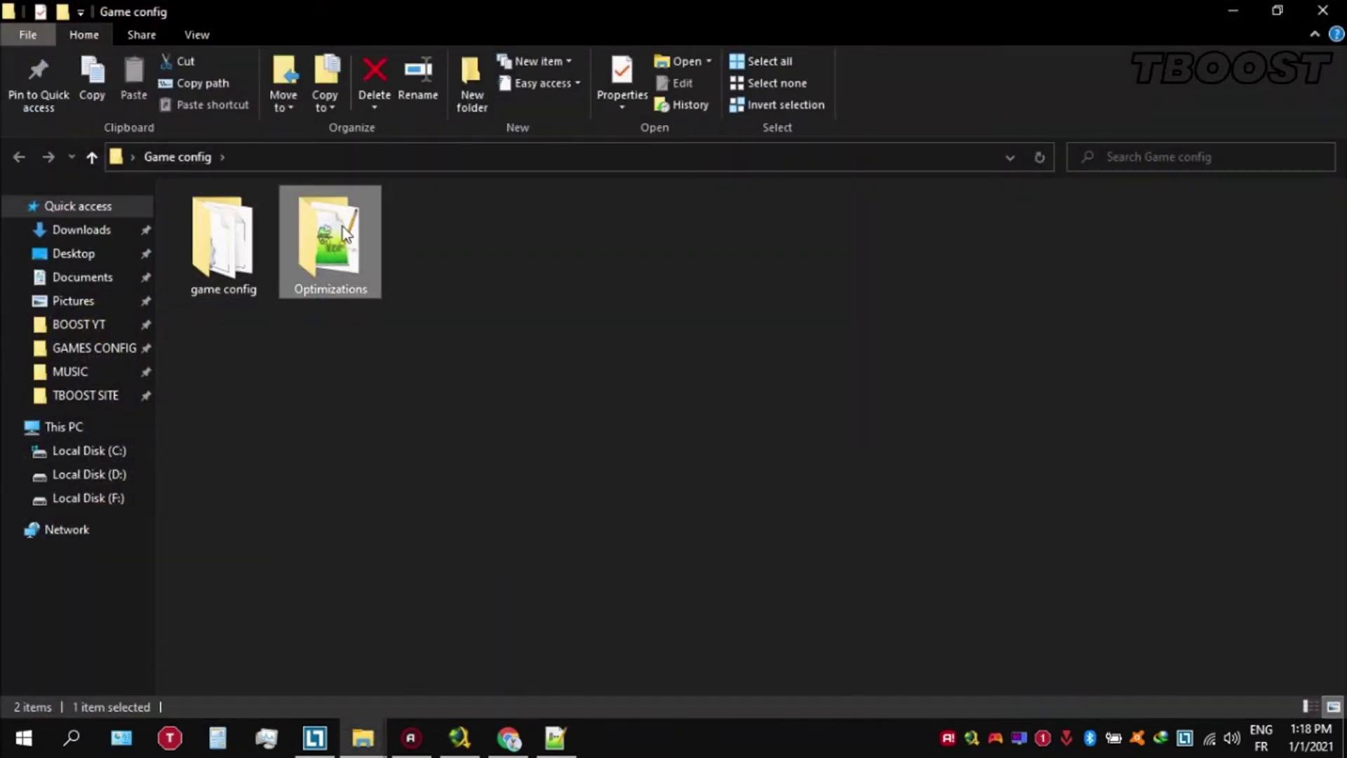
pyautogui.doubleClick(342, 226)
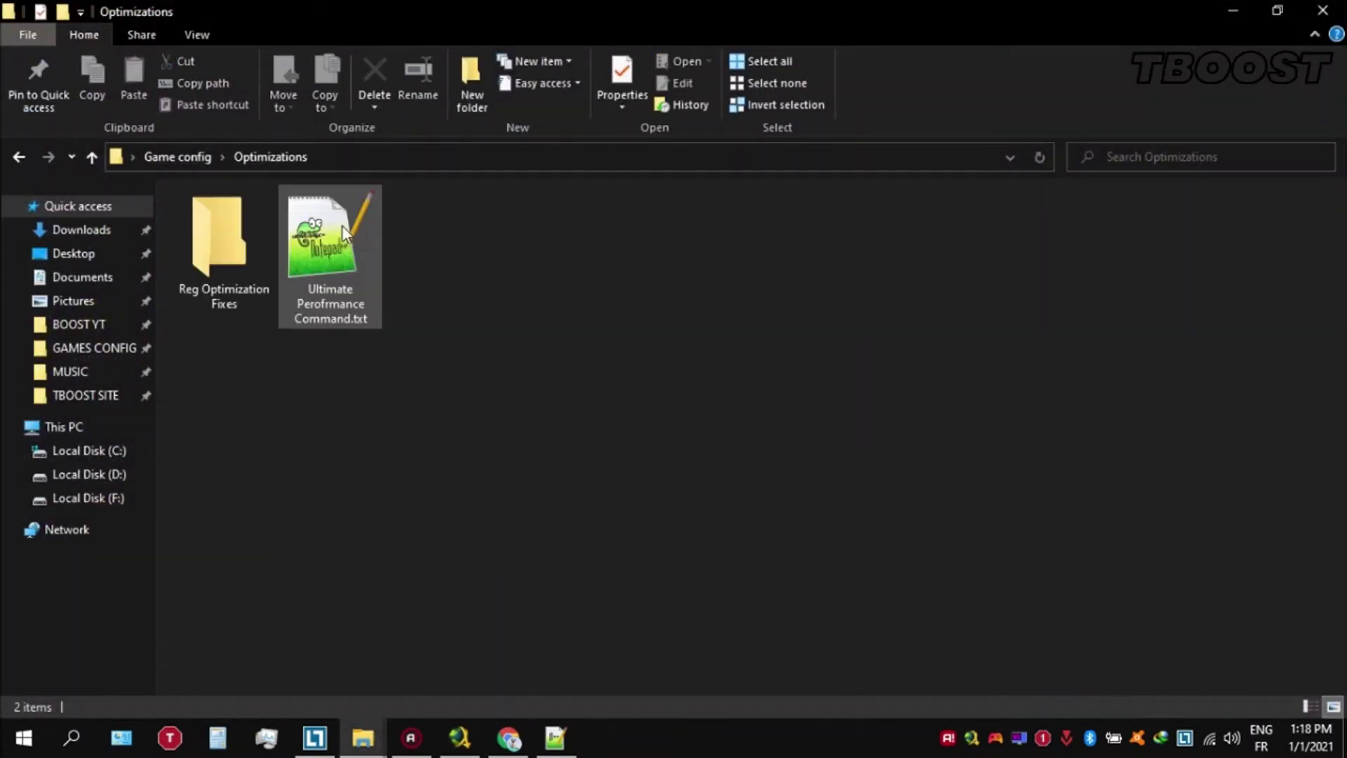
pyautogui.doubleClick(259, 242)
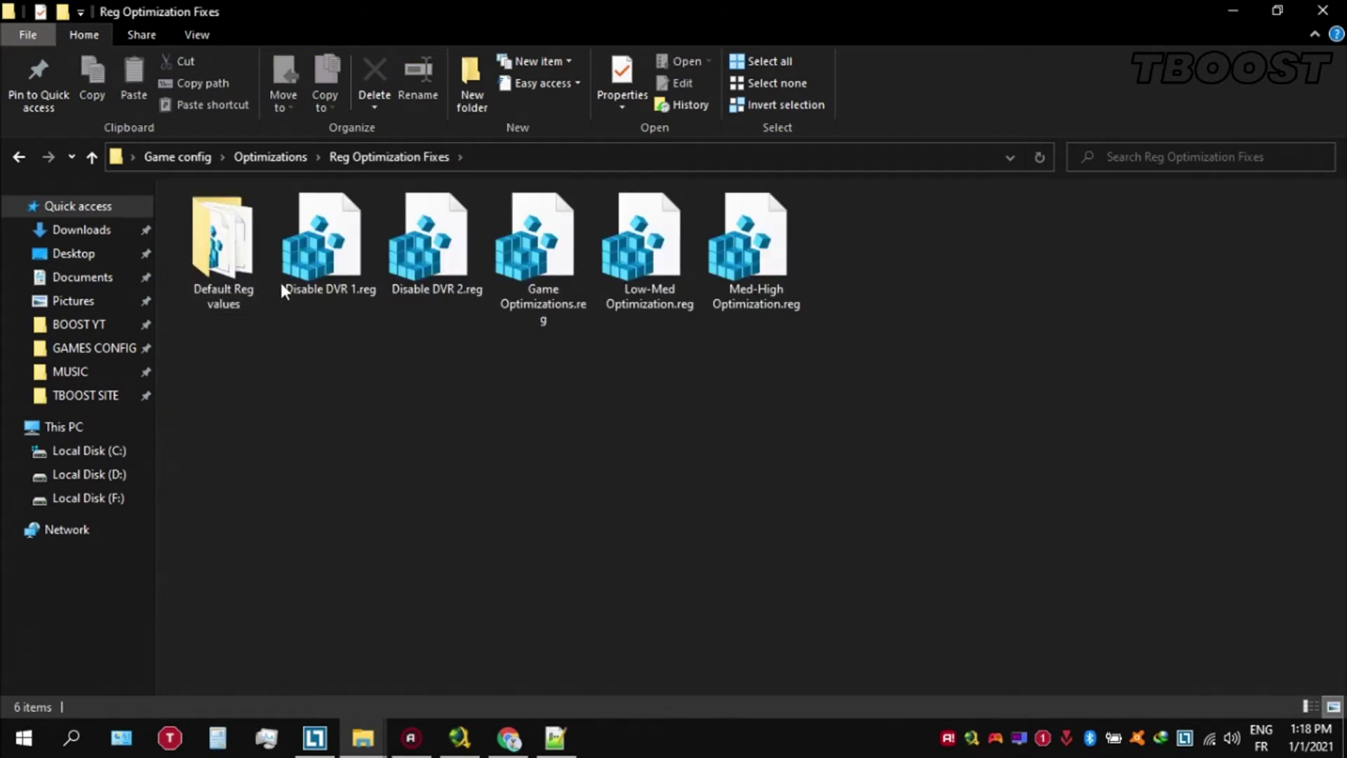
pyautogui.click(346, 273)
pyautogui.keyDown('shift'); pyautogui.click(778, 224); pyautogui.keyUp('shift')
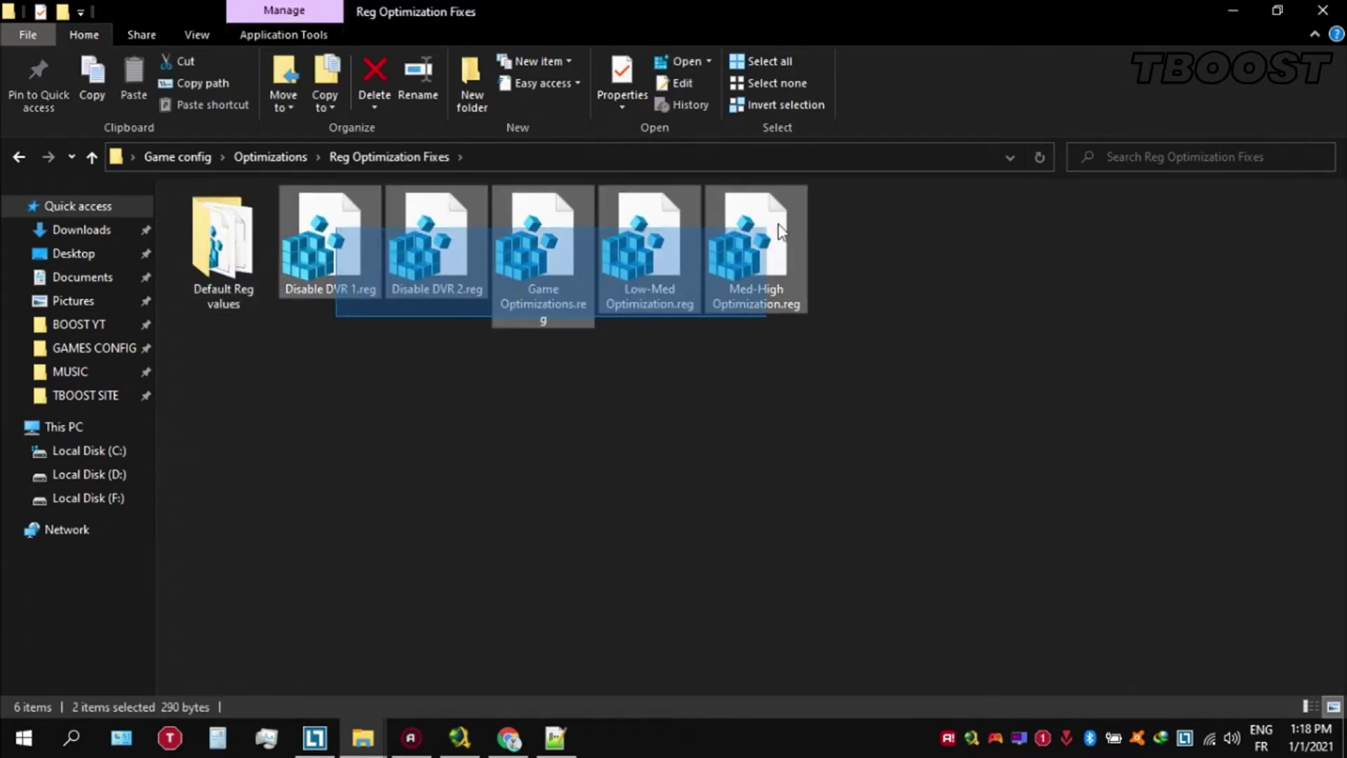
# Merge Disable DVR 1.reg and Disable DVR 2.reg into the registry
pyautogui.doubleClick(331, 225)
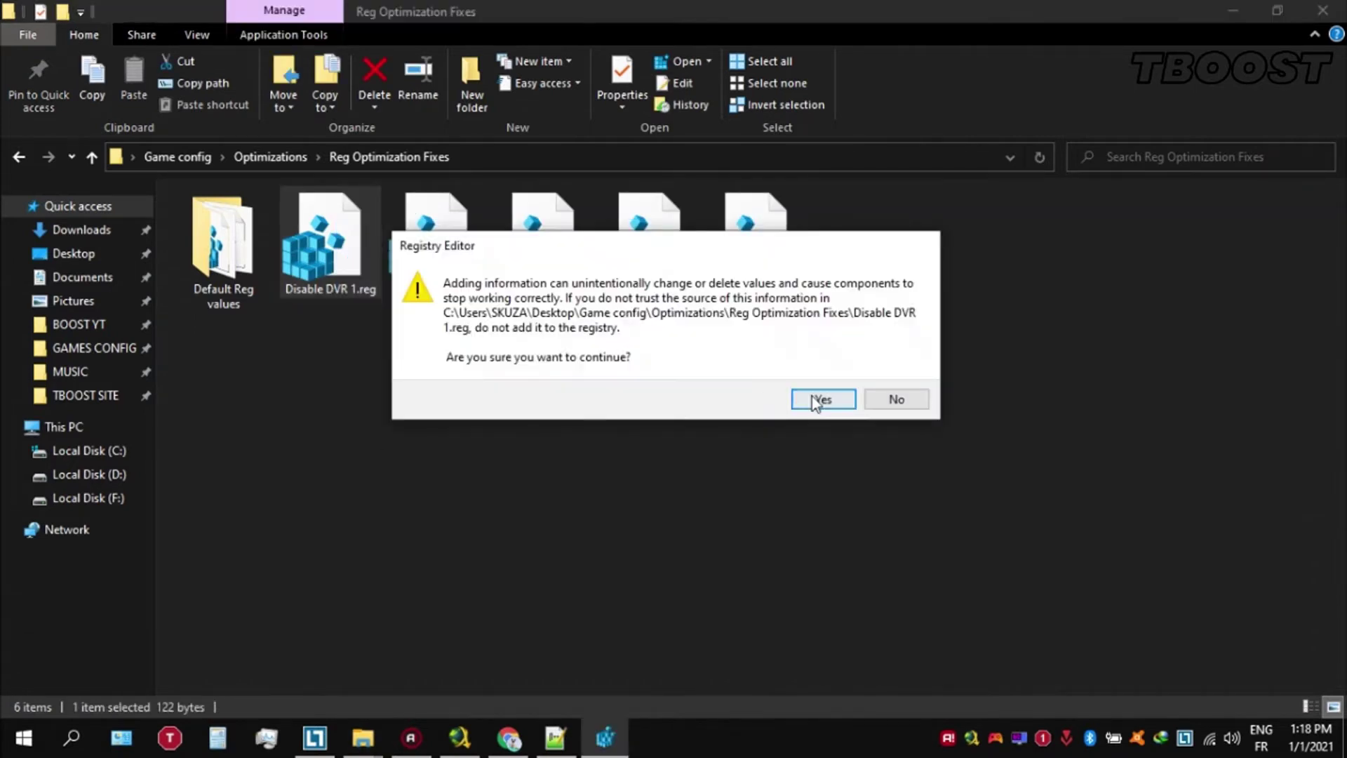
pyautogui.click(816, 394)
pyautogui.click(903, 370)
pyautogui.doubleClick(462, 272)
pyautogui.click(809, 397)
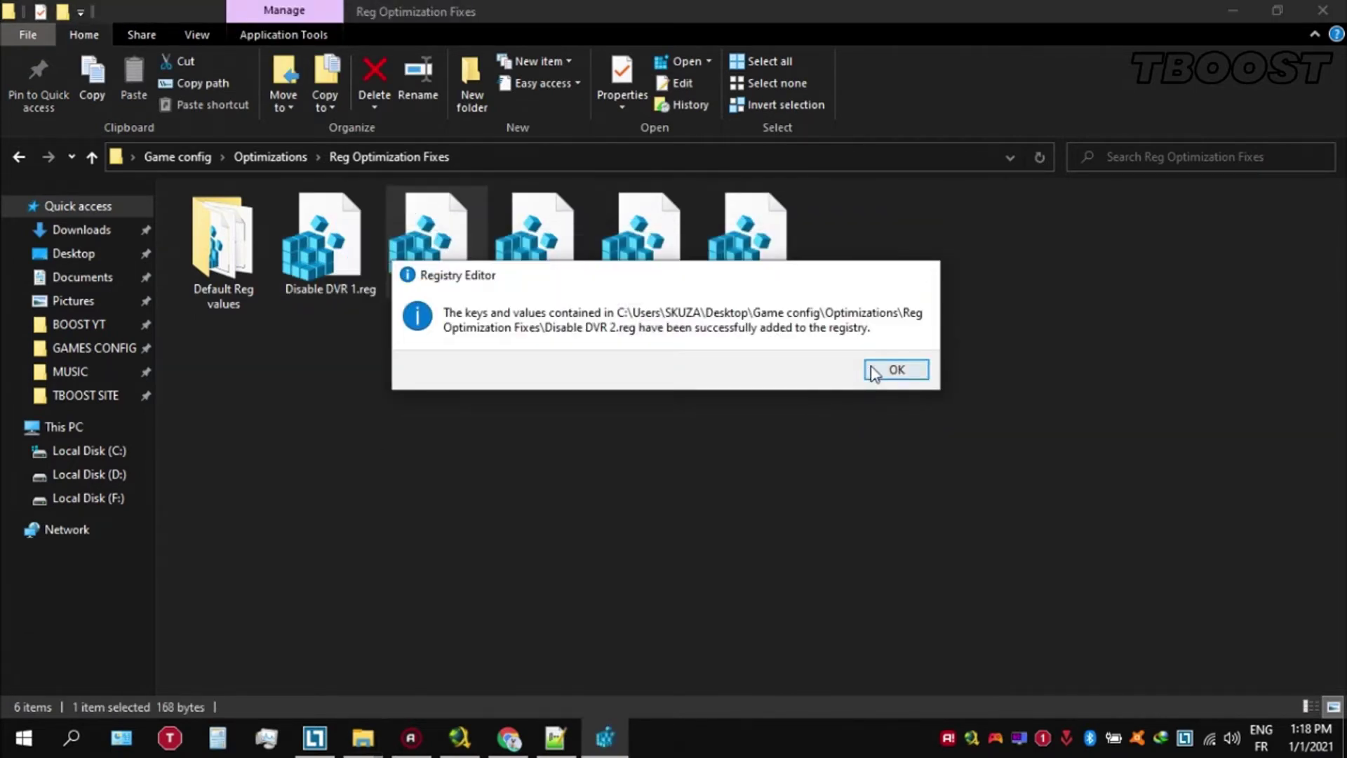
pyautogui.click(896, 369)
# Merge Game Optimizations.reg and Low-Med Optimization.reg, then open the Default Reg values folder
pyautogui.click(565, 271)
pyautogui.doubleClick(565, 271)
pyautogui.click(811, 396)
pyautogui.click(896, 370)
pyautogui.click(683, 279)
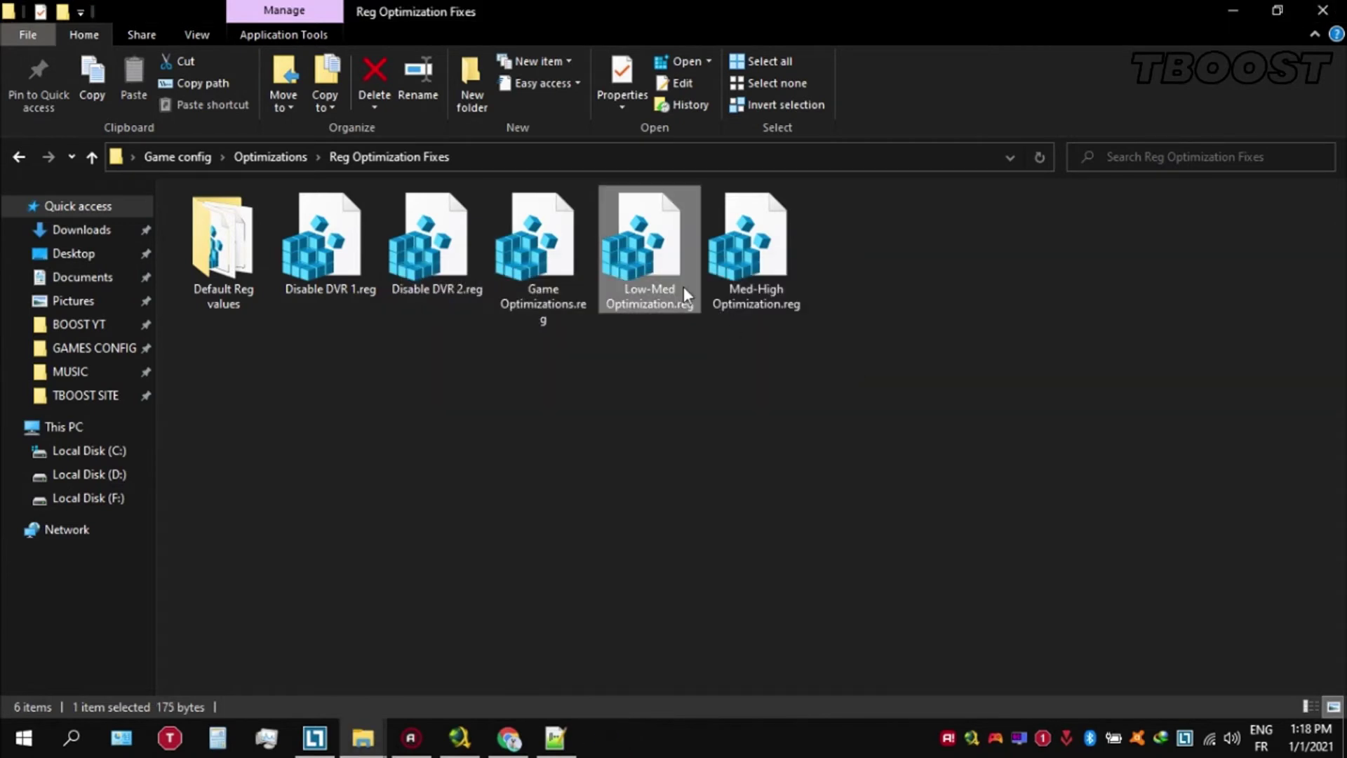
pyautogui.doubleClick(683, 279)
pyautogui.click(824, 400)
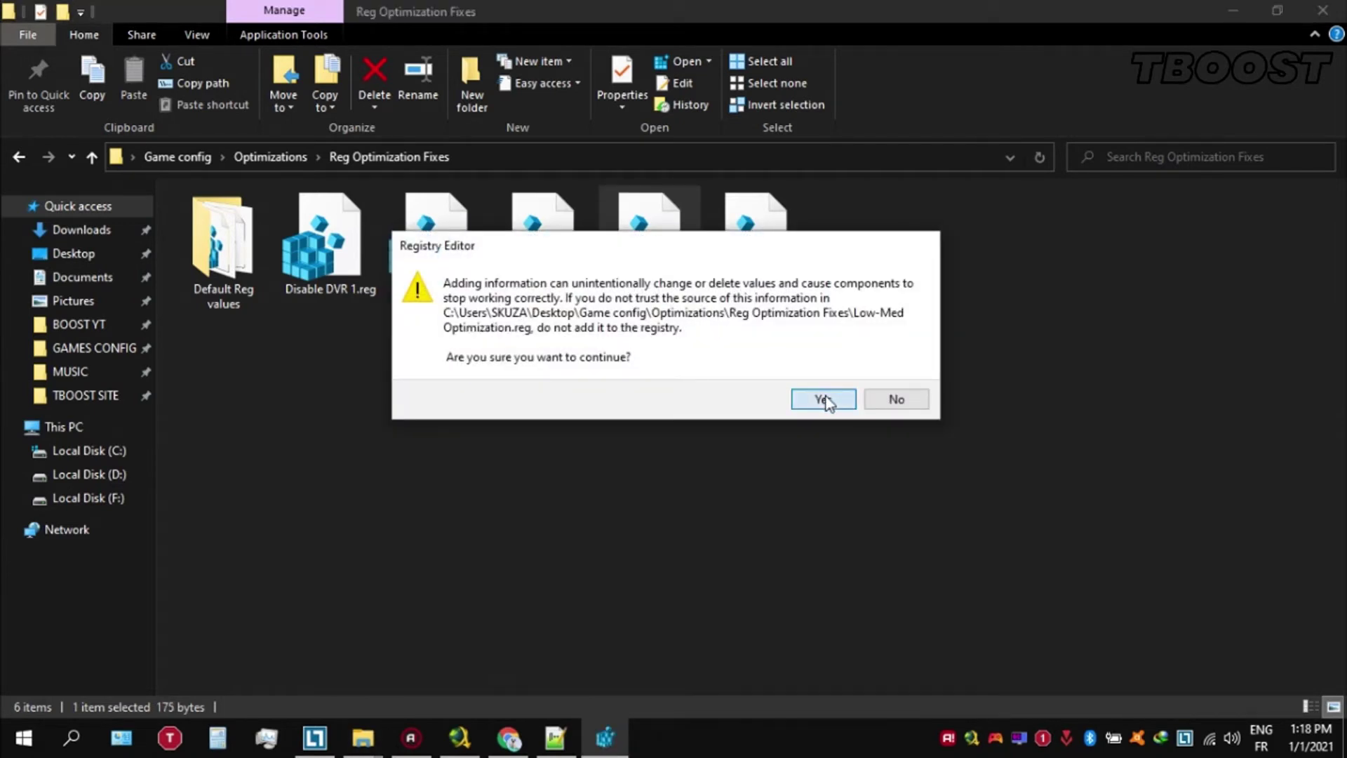
pyautogui.click(896, 369)
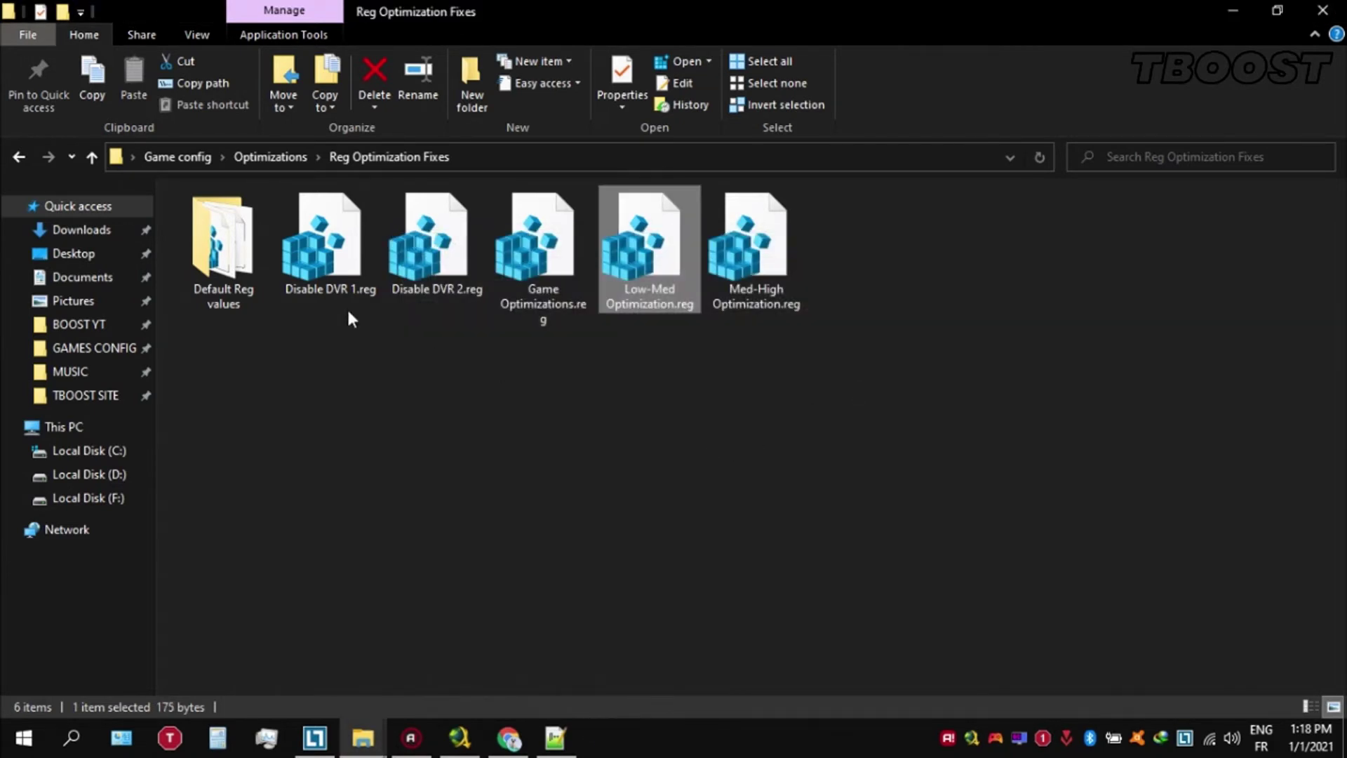
pyautogui.doubleClick(252, 267)
pyautogui.moveTo(210, 339); pyautogui.dragTo(599, 201)
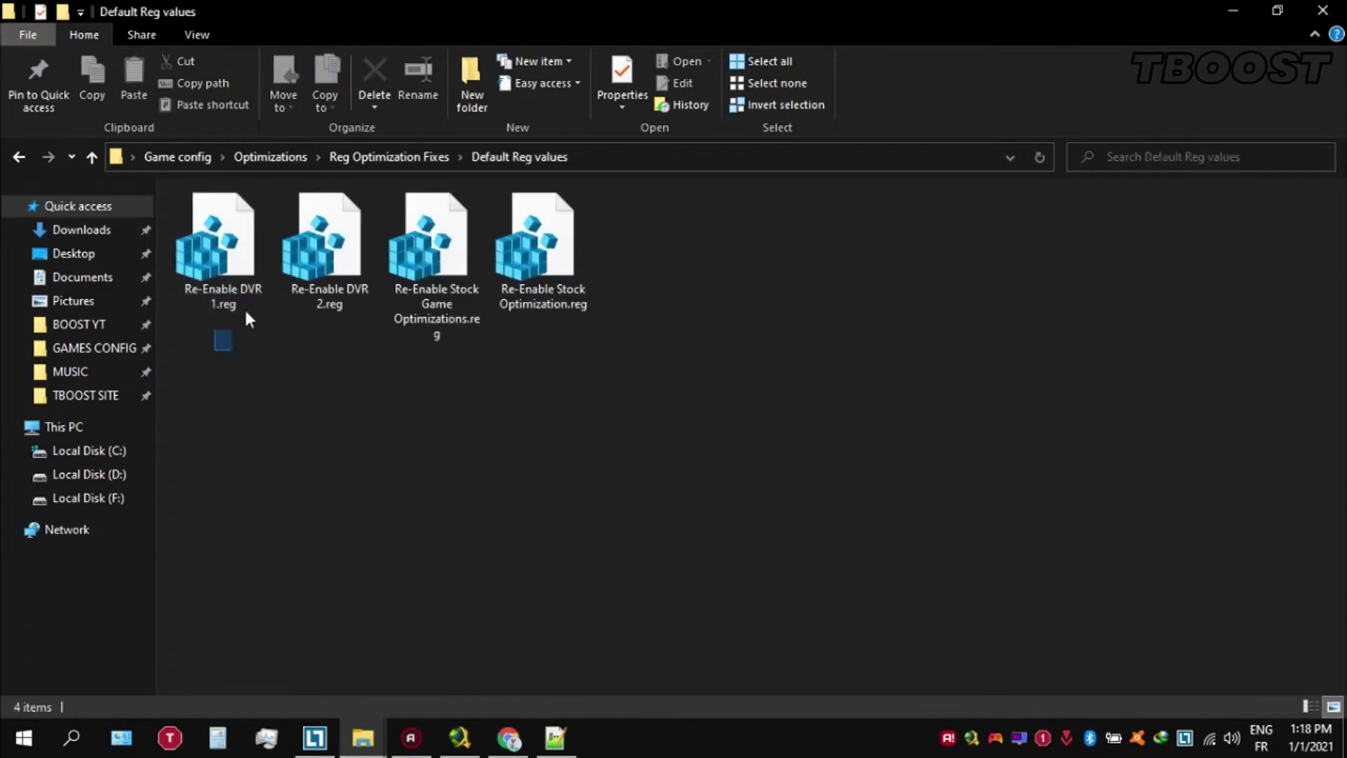
pyautogui.click(625, 211)
pyautogui.click(391, 160)
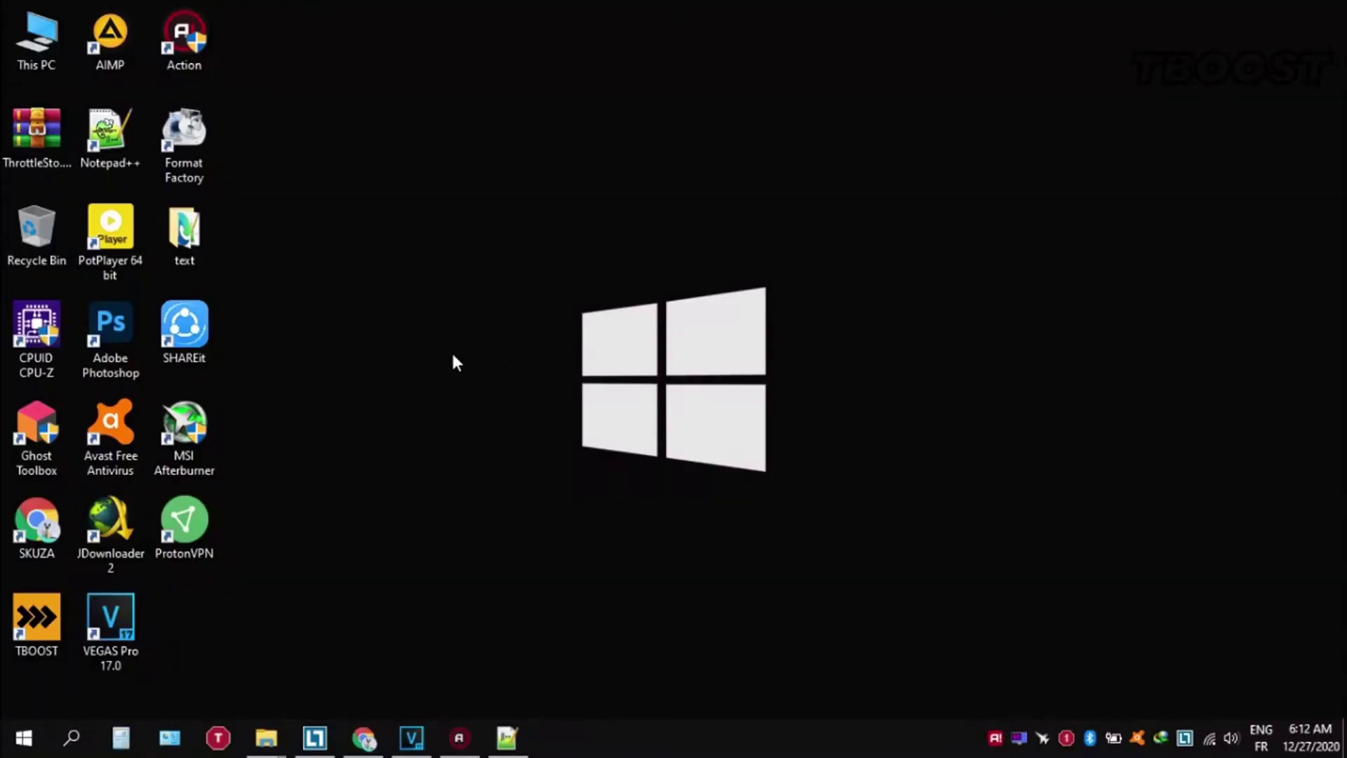
# Extract the ThrottleStop archive and launch ThrottleStop.exe from ThrottleStop_8.70.6
pyautogui.rightClick(28, 147)
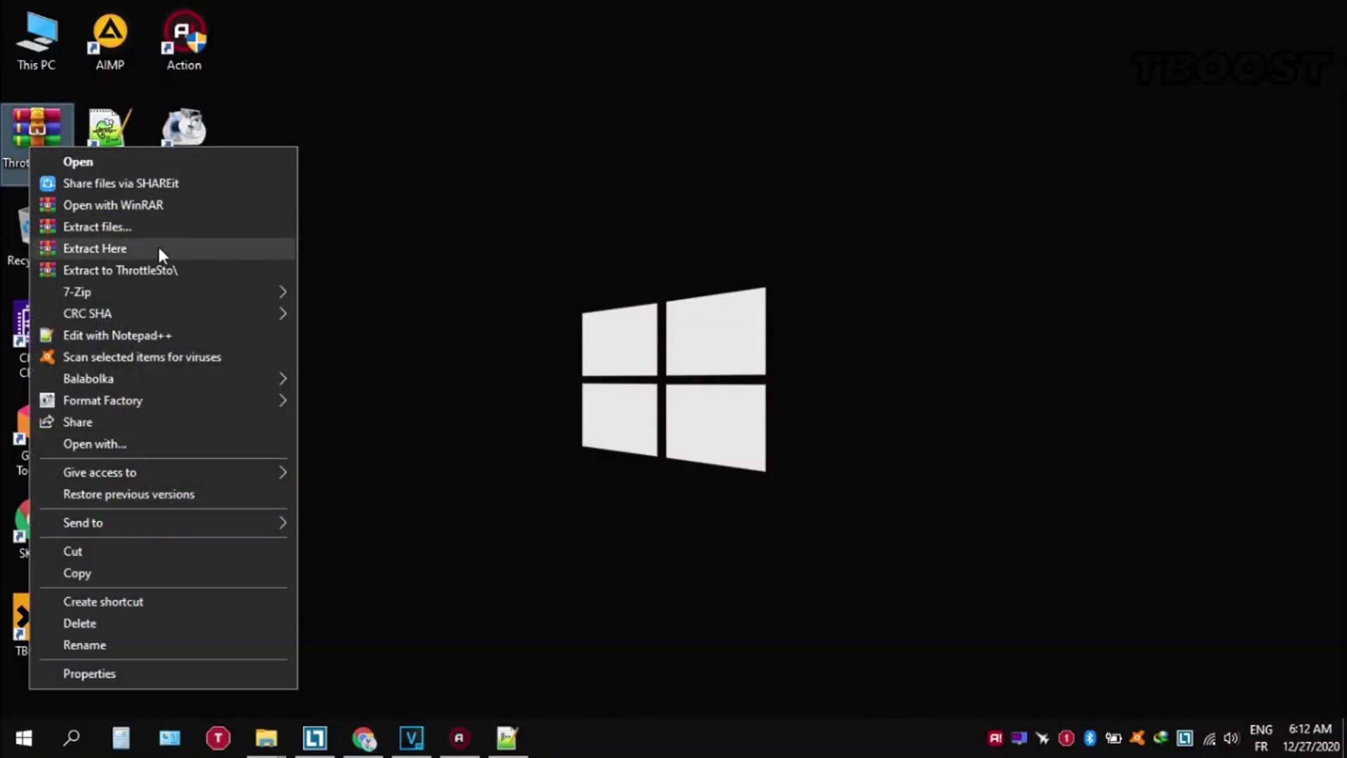
pyautogui.click(231, 250)
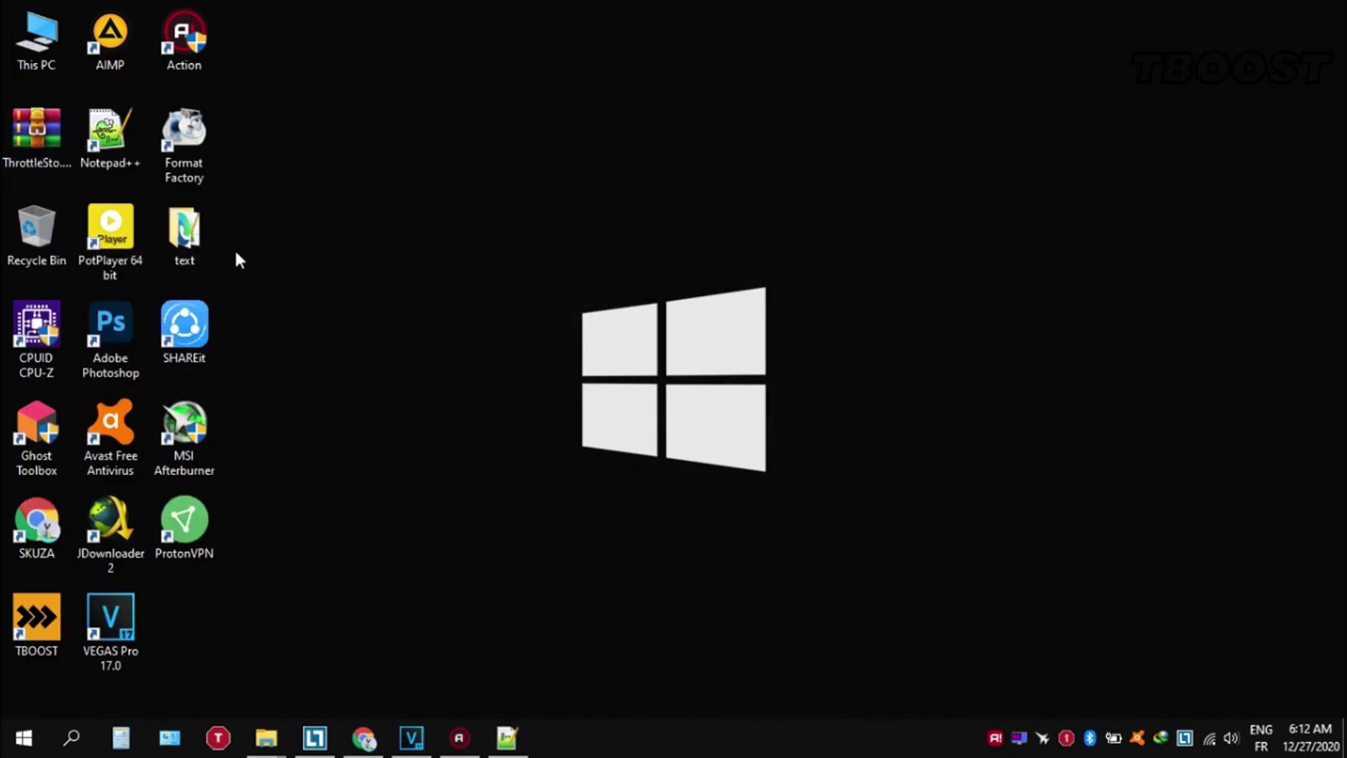
pyautogui.doubleClick(29, 148)
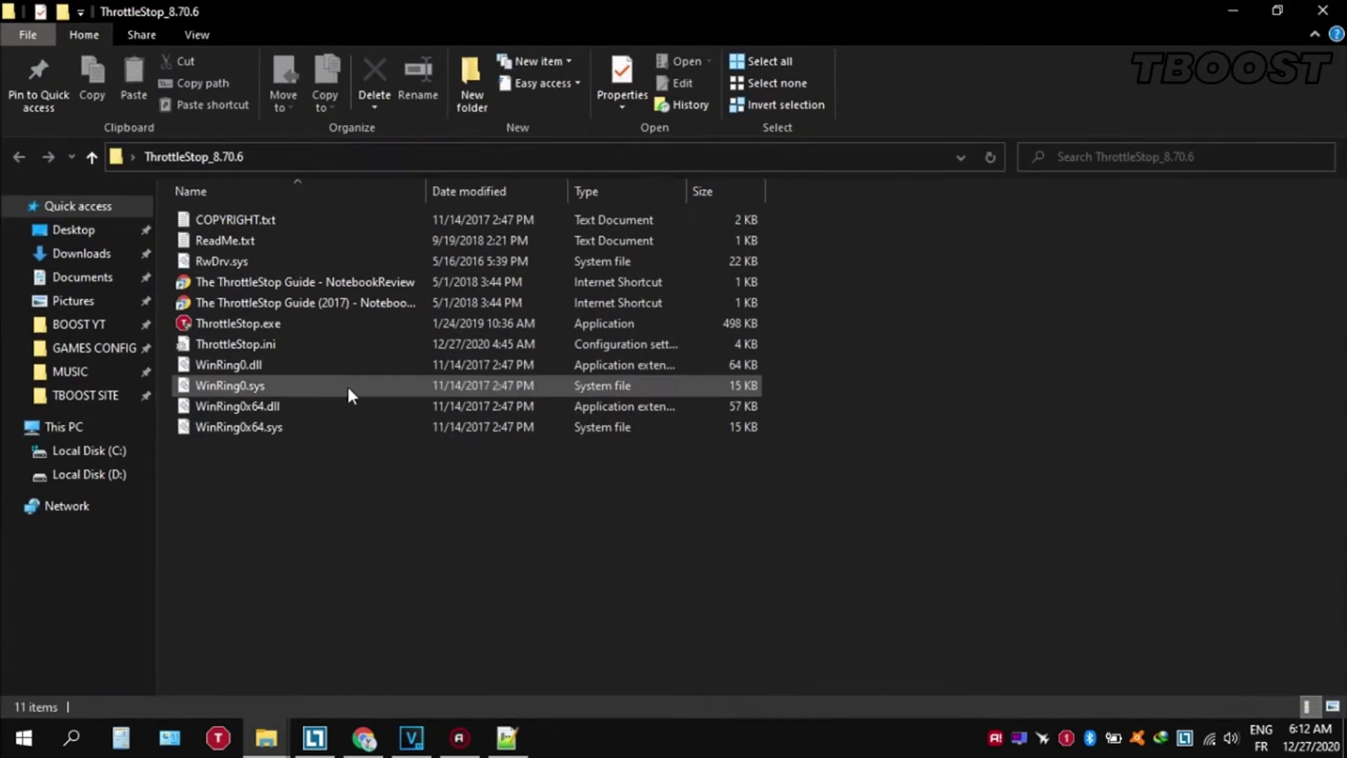
pyautogui.doubleClick(302, 322)
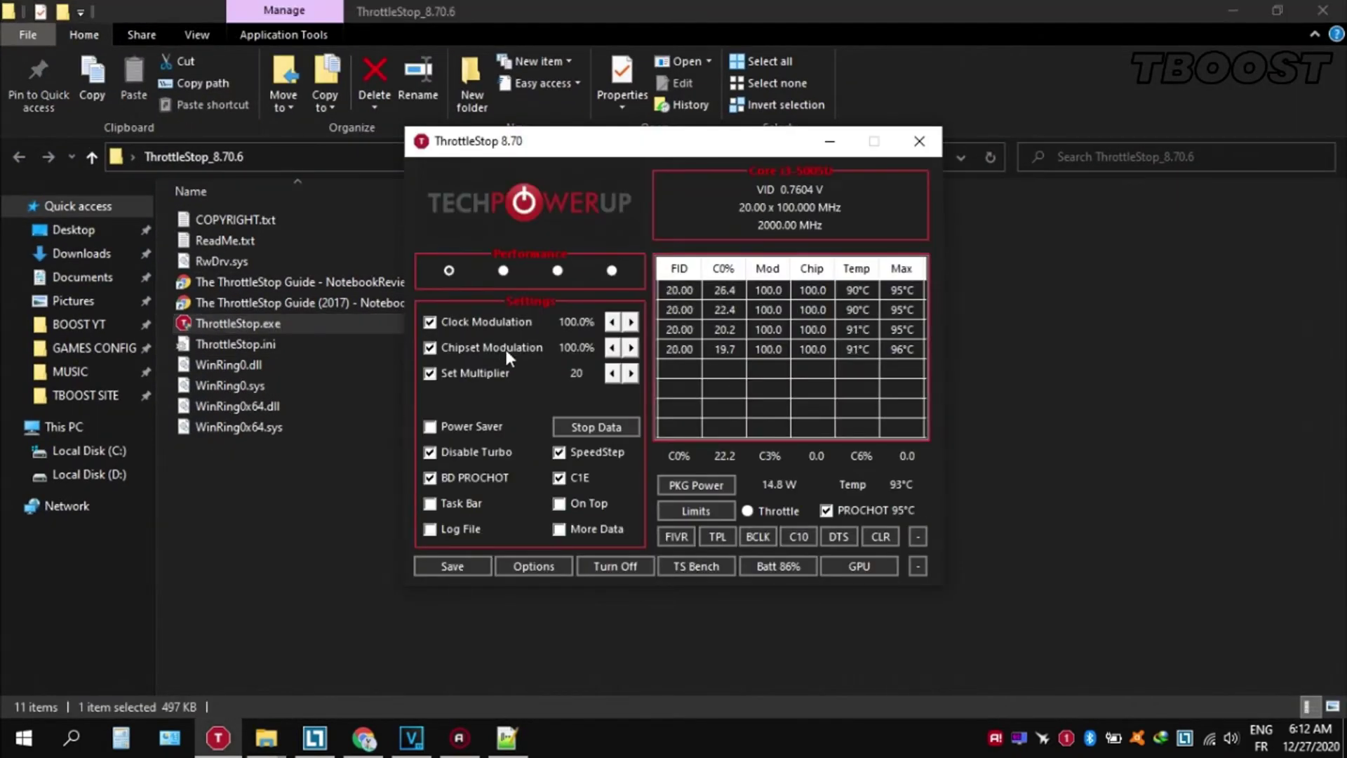
# Make the first Performance profile active in ThrottleStop
pyautogui.click(505, 272)
pyautogui.click(449, 271)
pyautogui.click(464, 562)
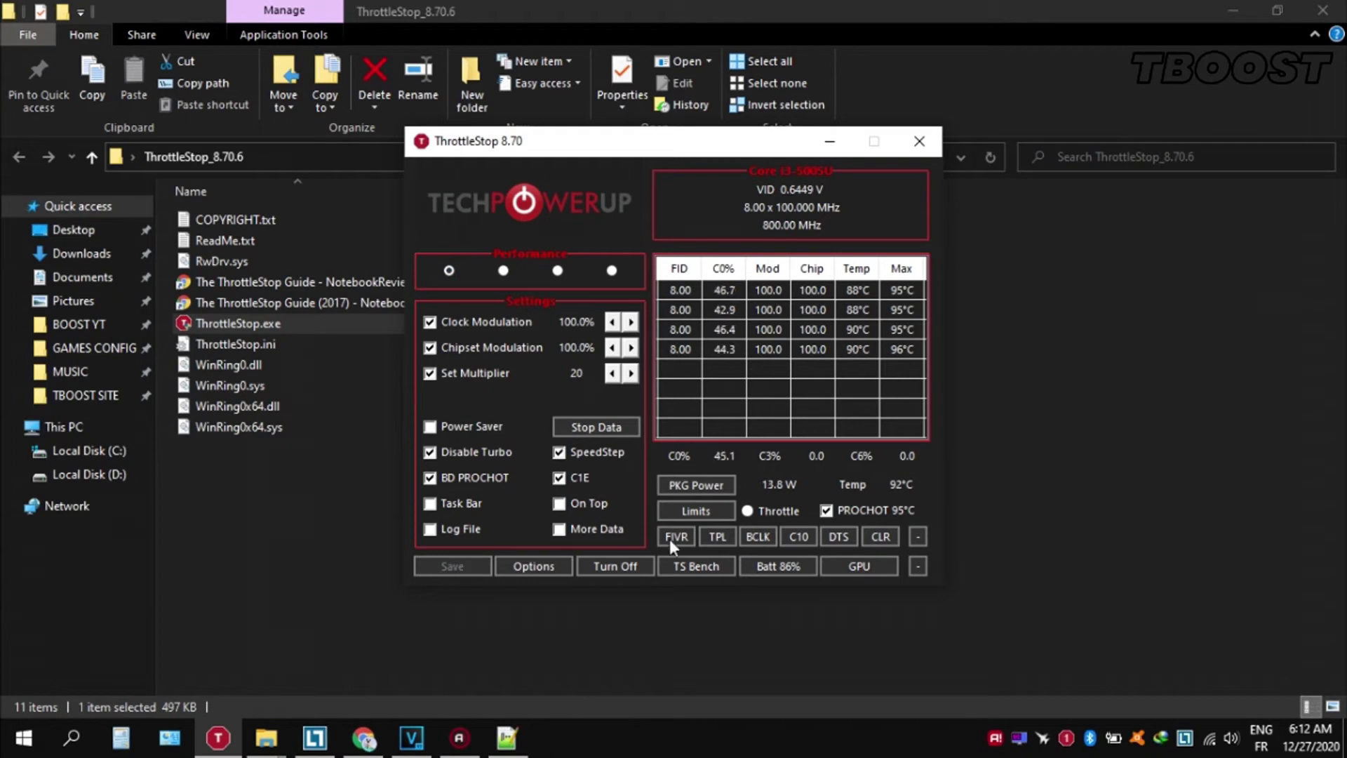
# Undervolt the CPU core by -49.8 mV in FIVR and set the Intel GPU offset to -77.1 mV
pyautogui.click(674, 537)
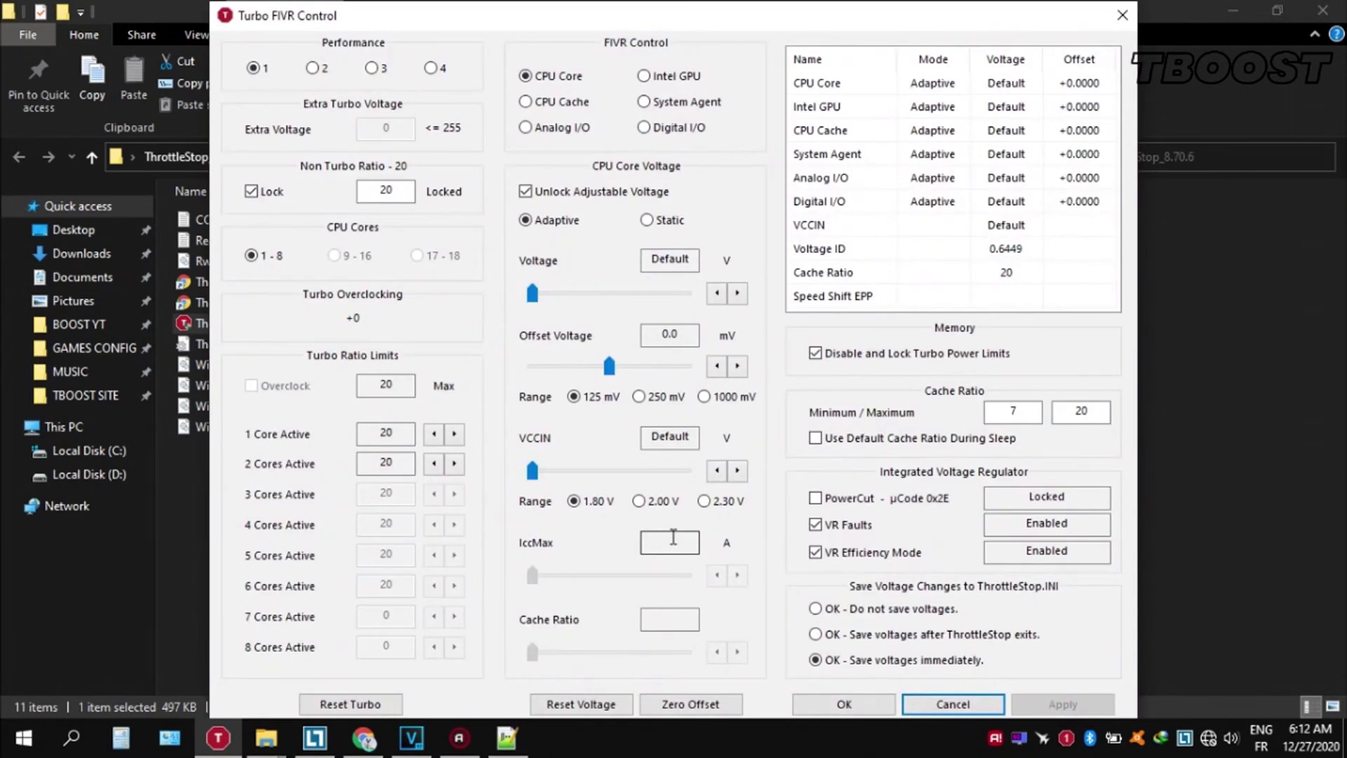
pyautogui.click(602, 191)
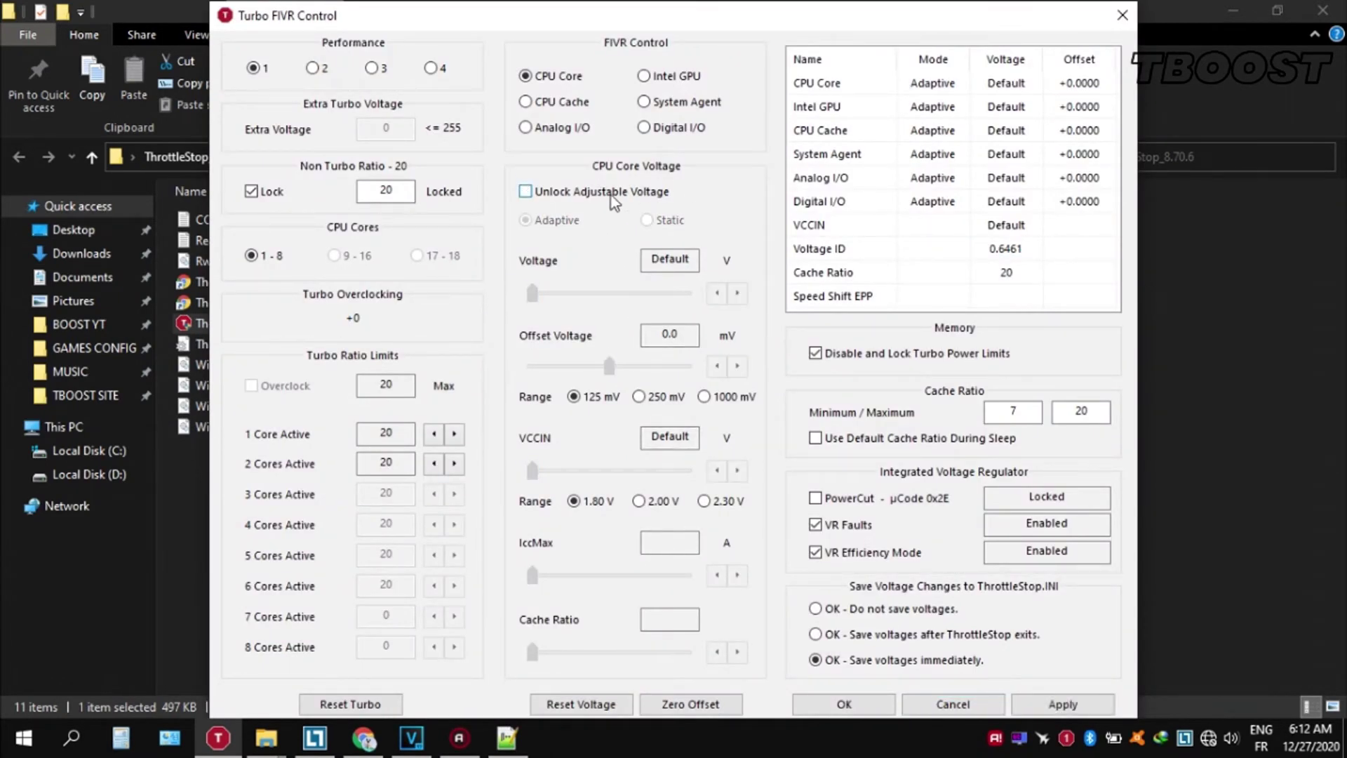
pyautogui.click(612, 200)
pyautogui.moveTo(608, 366); pyautogui.dragTo(581, 367)
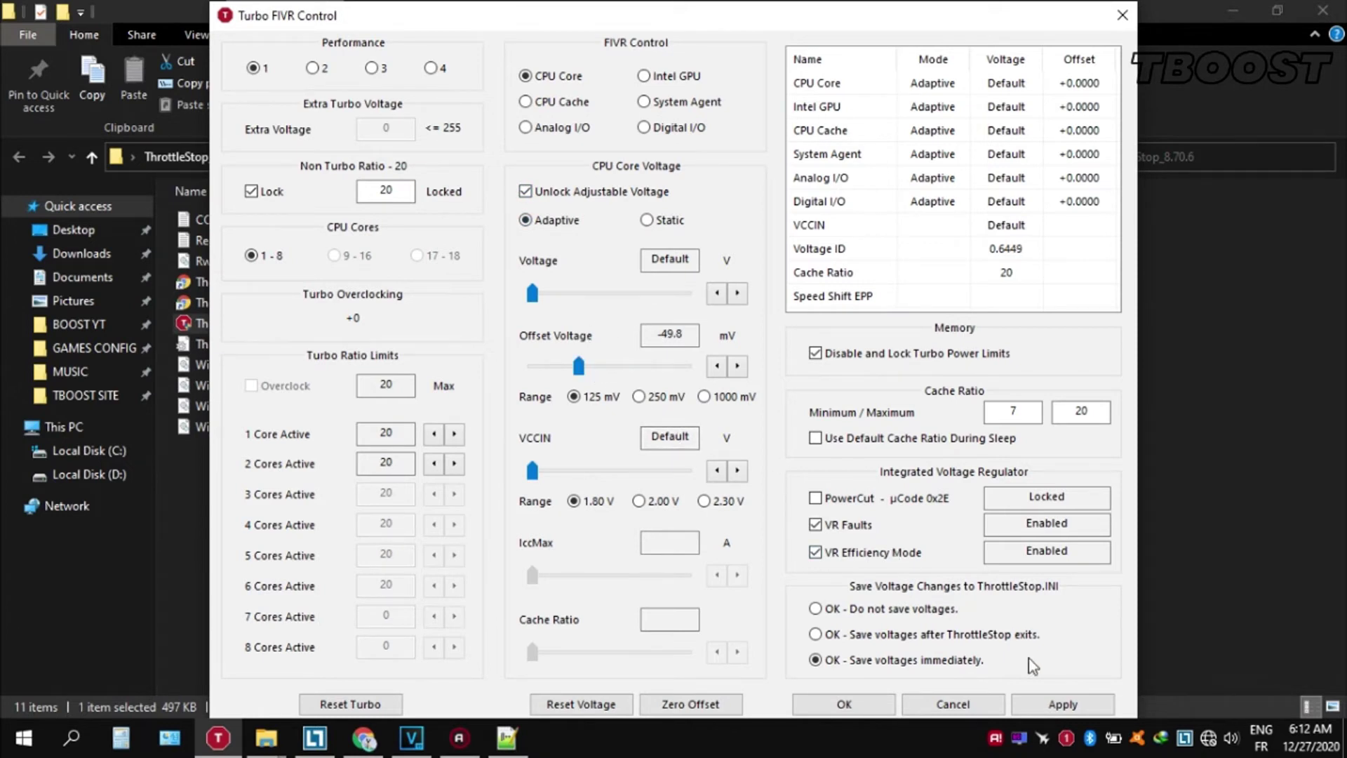
pyautogui.click(1053, 703)
pyautogui.click(644, 76)
pyautogui.moveTo(610, 365); pyautogui.dragTo(559, 368)
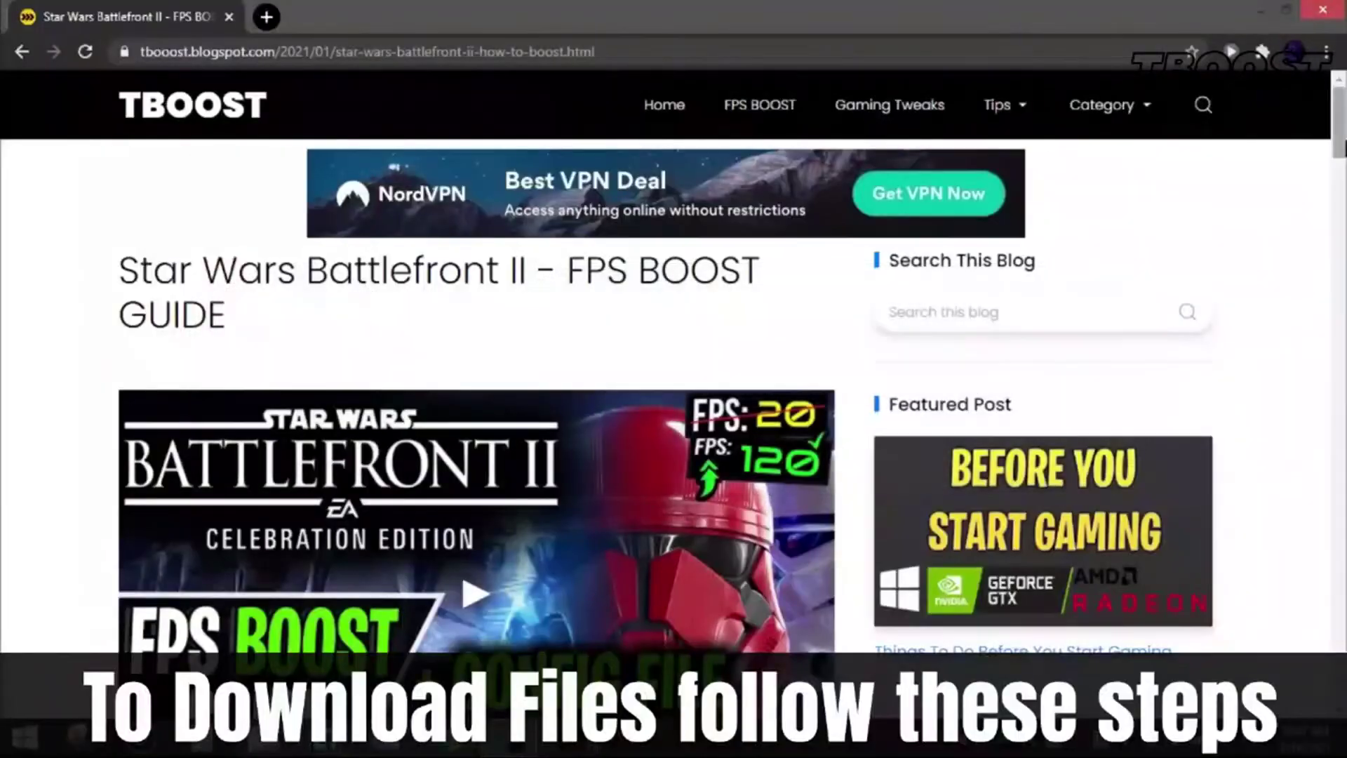
pyautogui.scroll(-3, 673, 390)
pyautogui.scroll(-4, 674, 390)
pyautogui.scroll(-5, 674, 390)
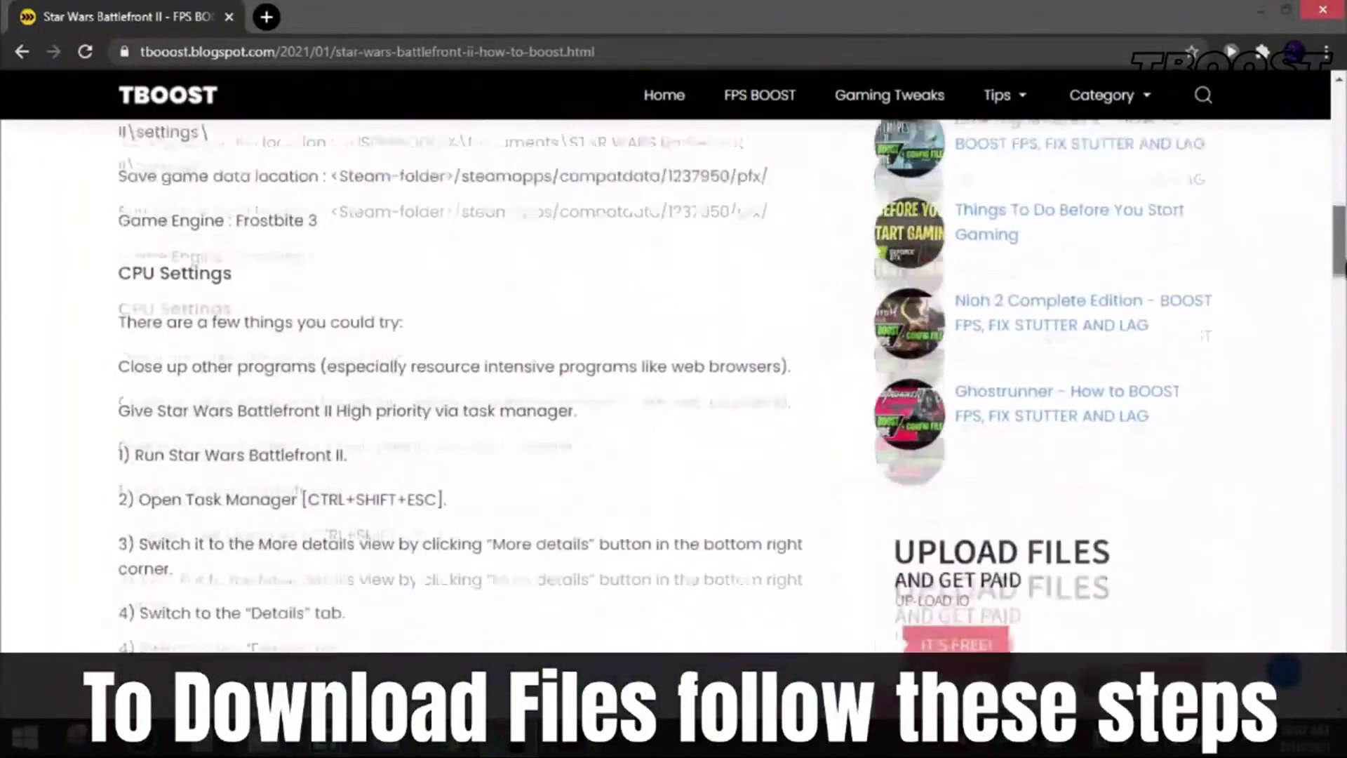
pyautogui.scroll(-2, 674, 390)
pyautogui.scroll(-3, 673, 390)
pyautogui.scroll(-3, 674, 389)
pyautogui.scroll(-3, 674, 389)
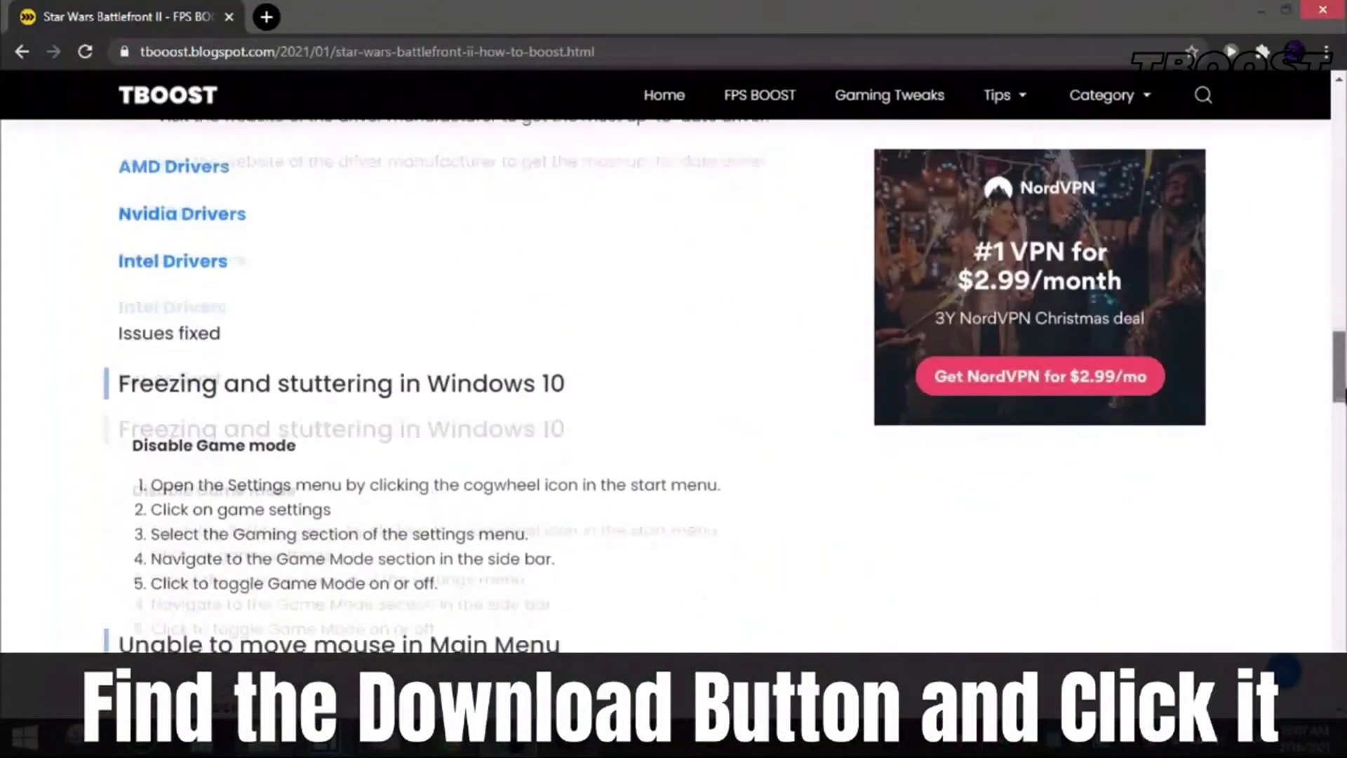
pyautogui.scroll(-3, 673, 389)
pyautogui.scroll(-3, 555, 485)
pyautogui.scroll(-4, 555, 484)
pyautogui.scroll(-2, 555, 484)
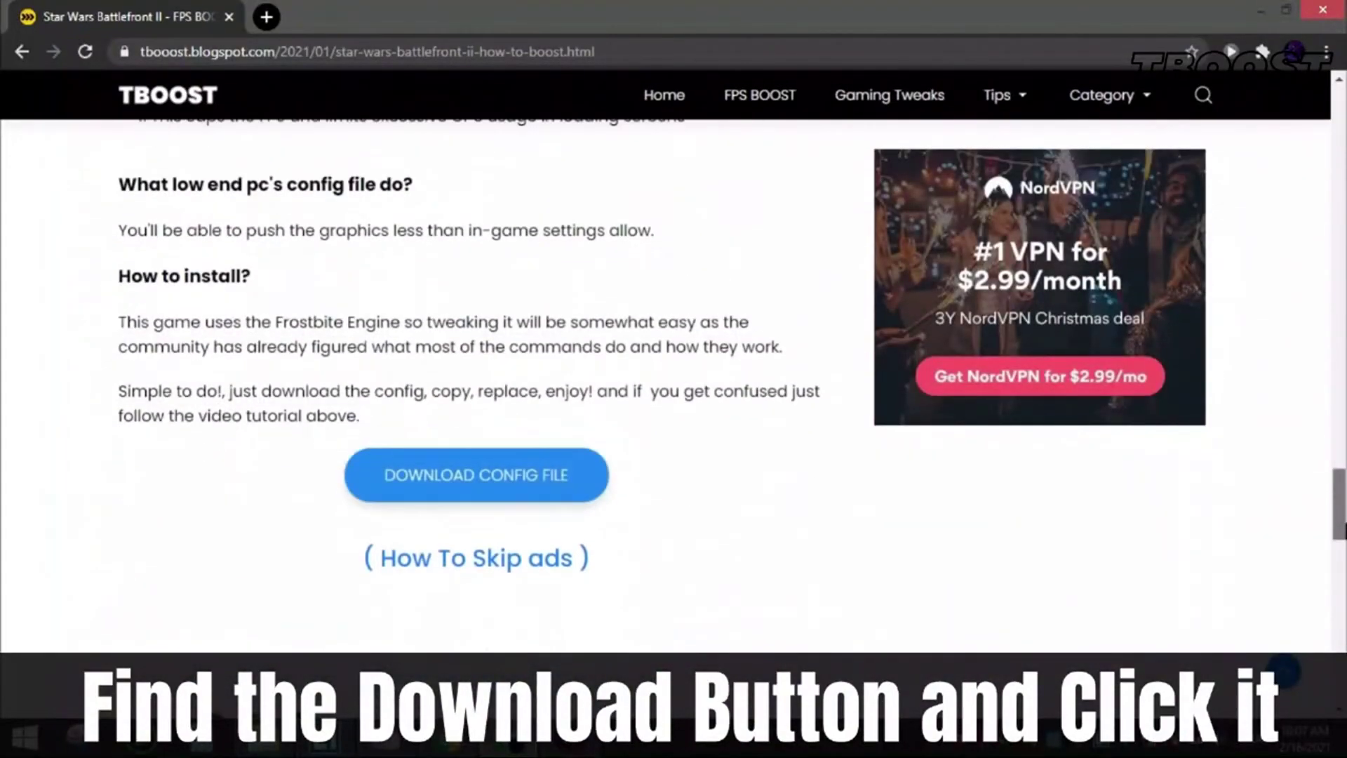
# Open the Star Wars Battlefront II guide's DOWNLOAD CONFIG FILE link
pyautogui.click(556, 482)
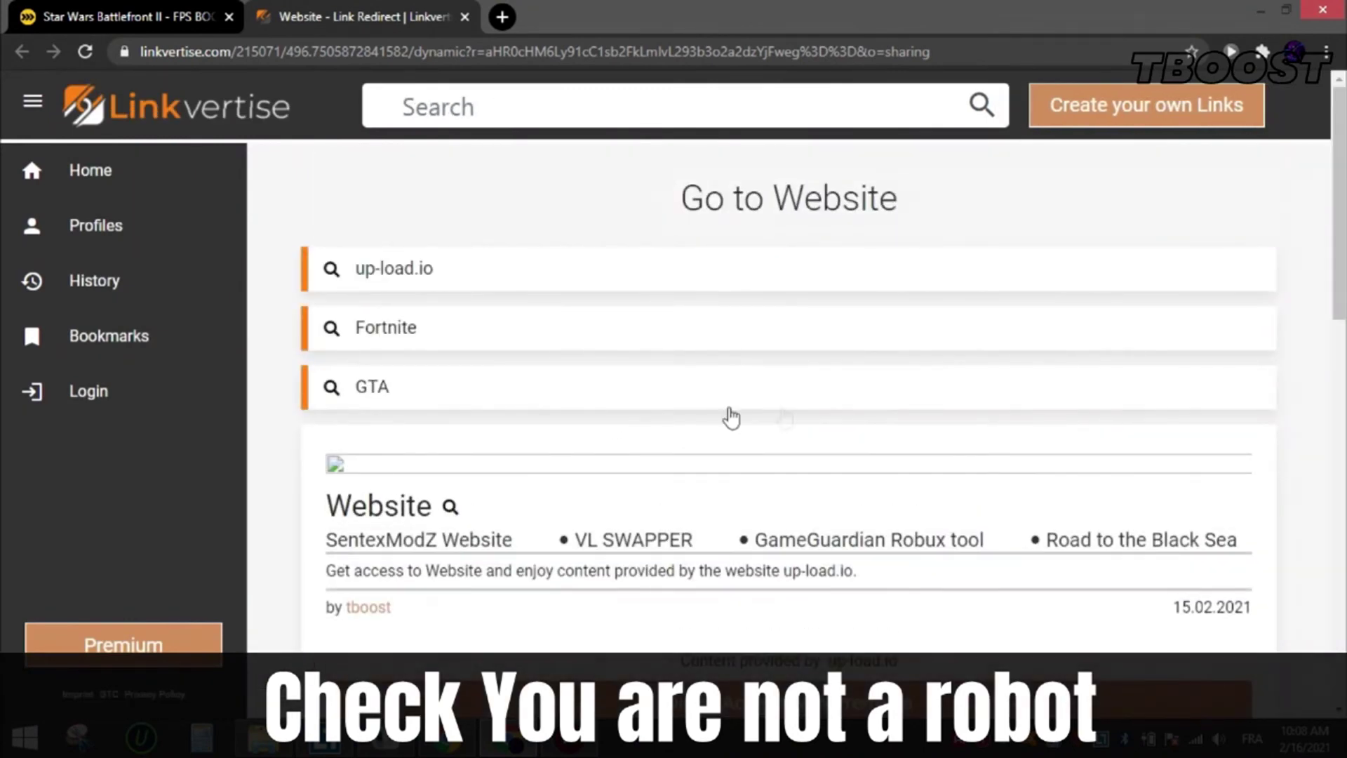
pyautogui.scroll(-2, 1346, 327)
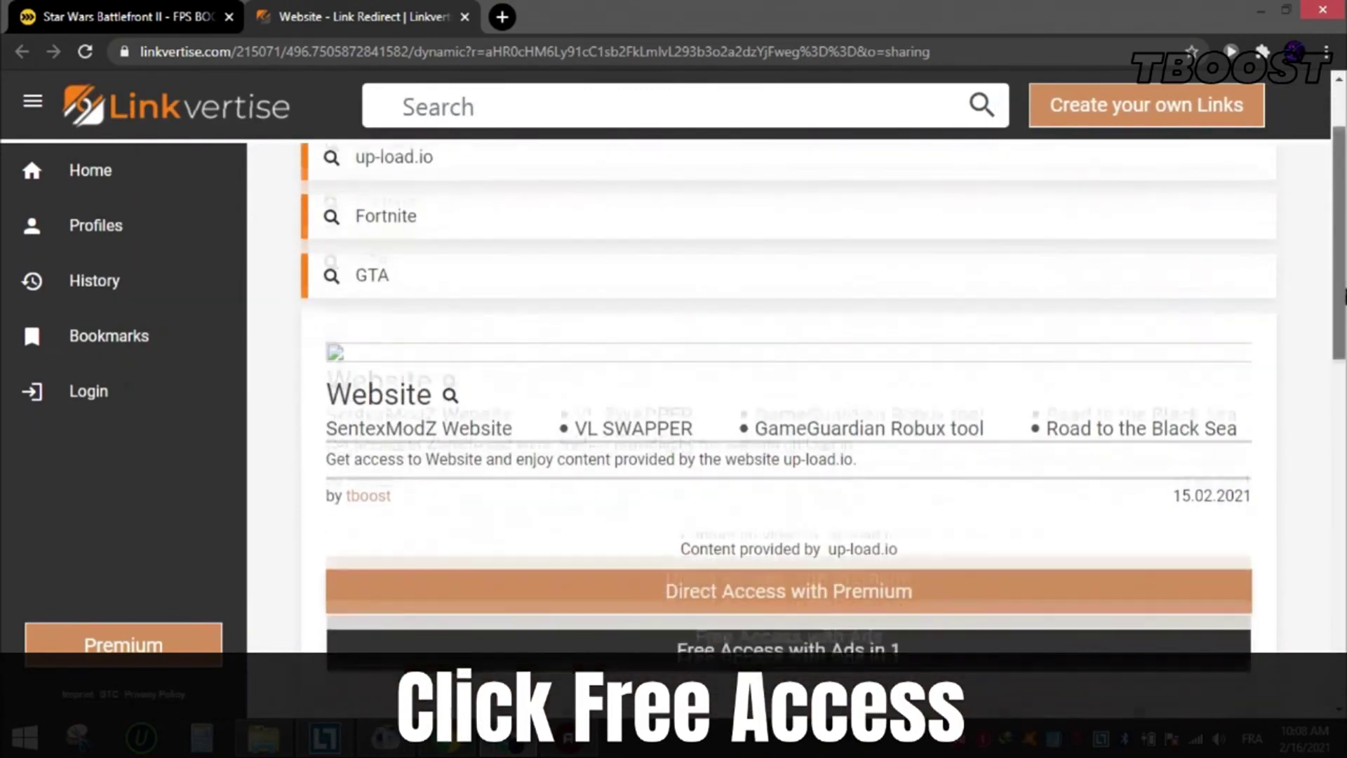
pyautogui.scroll(-1, 1345, 332)
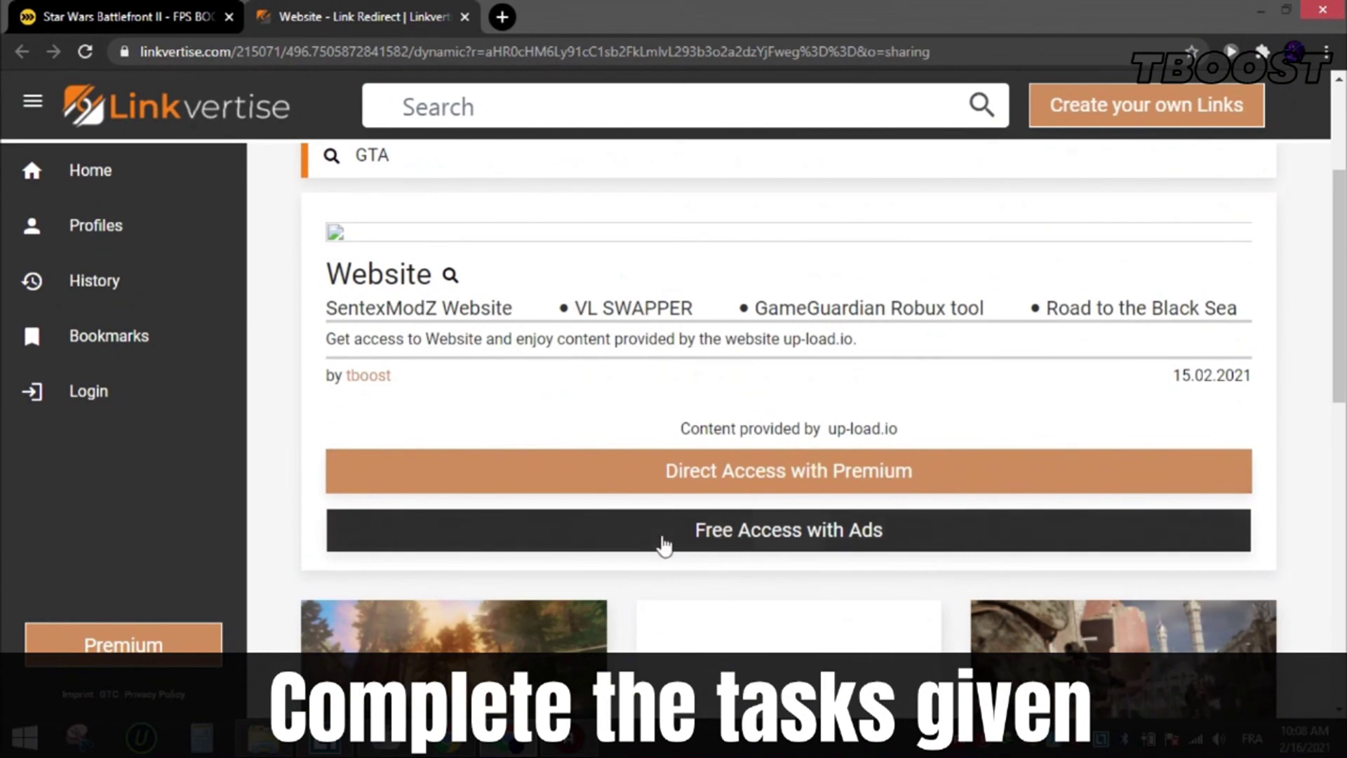
# Choose Free Access with Ads, add the Swift Select extension to Chrome, and start Discover articles
pyautogui.click(721, 545)
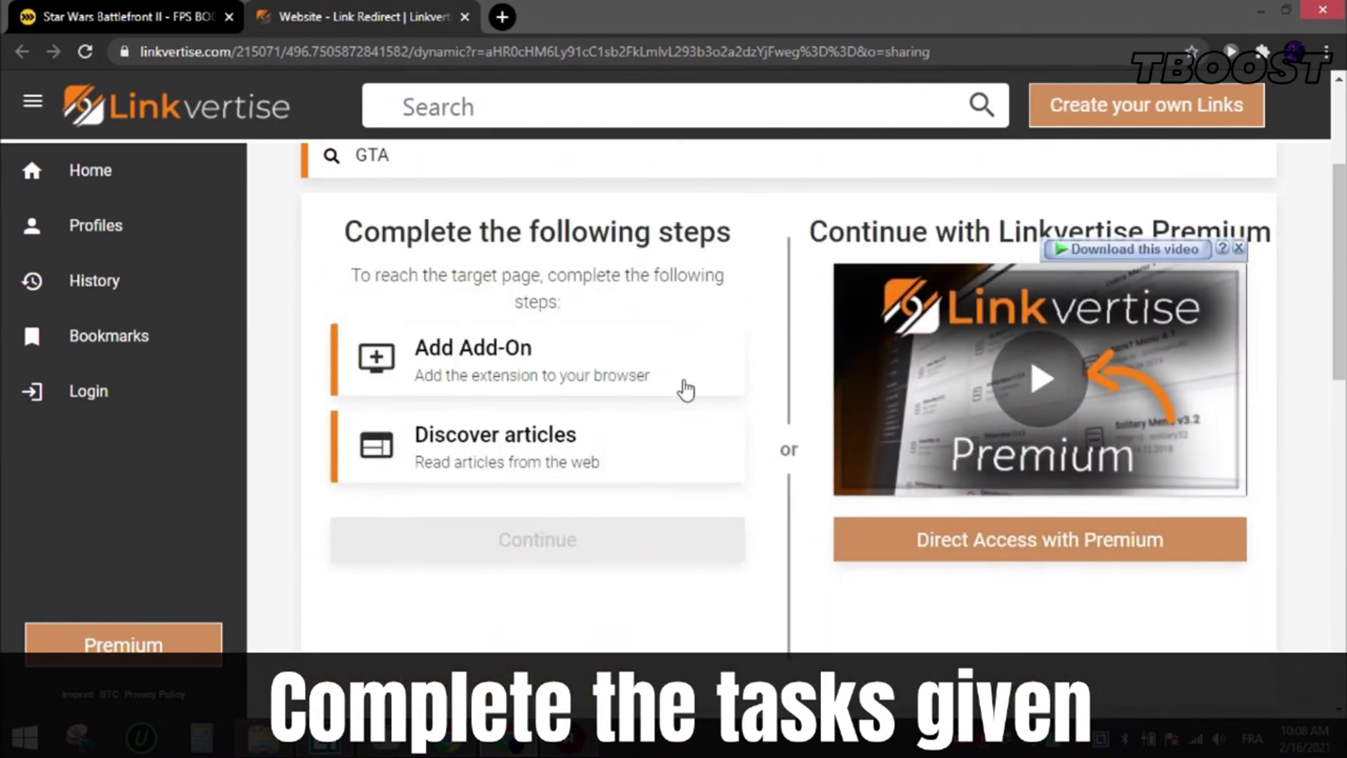
pyautogui.click(593, 355)
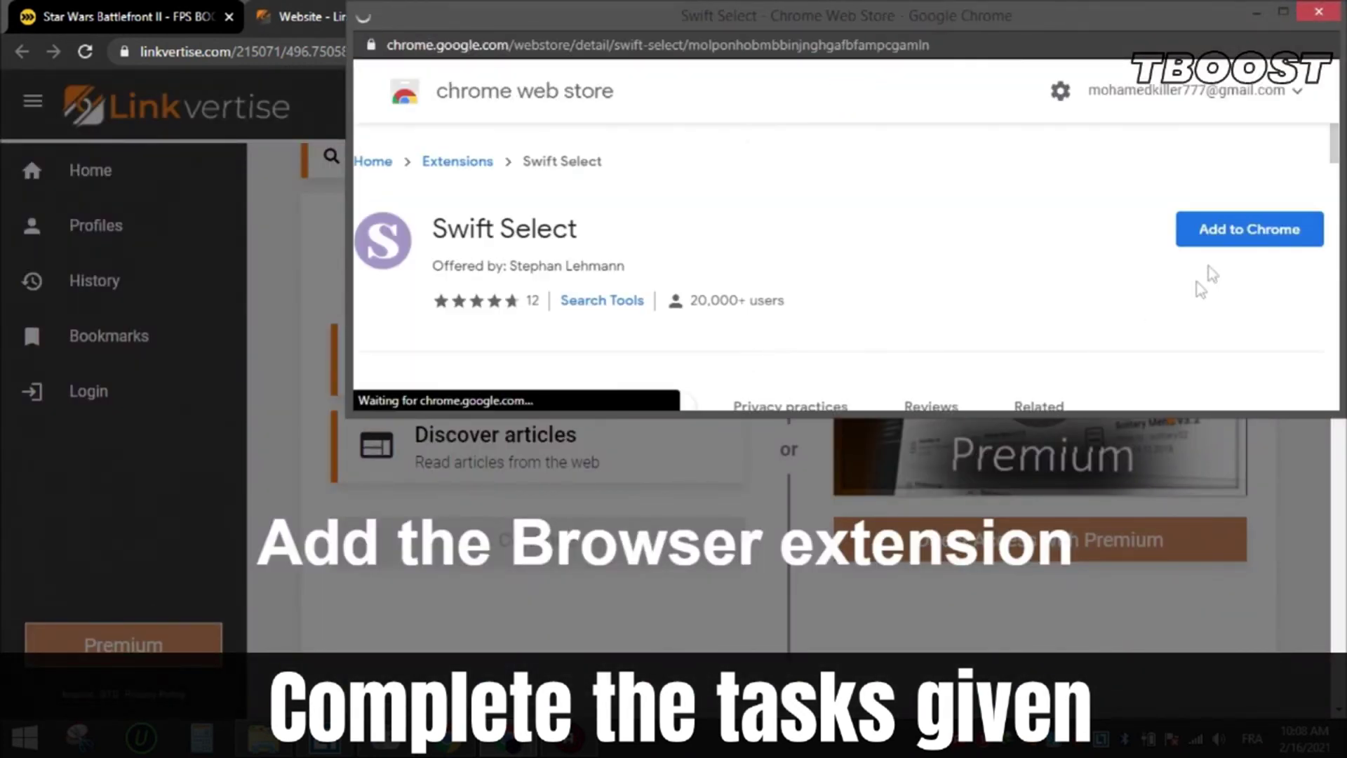
pyautogui.click(1226, 234)
pyautogui.click(879, 206)
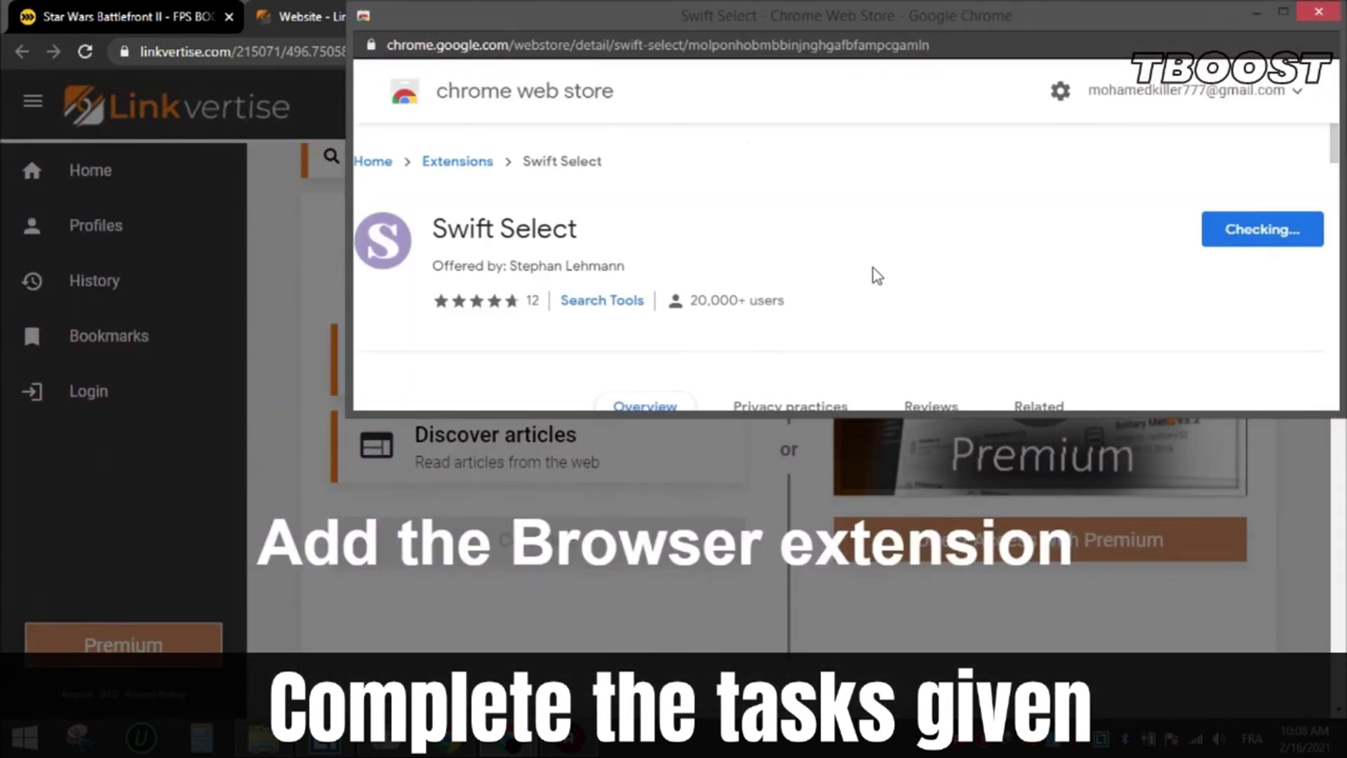
pyautogui.scroll(-3, 789, 422)
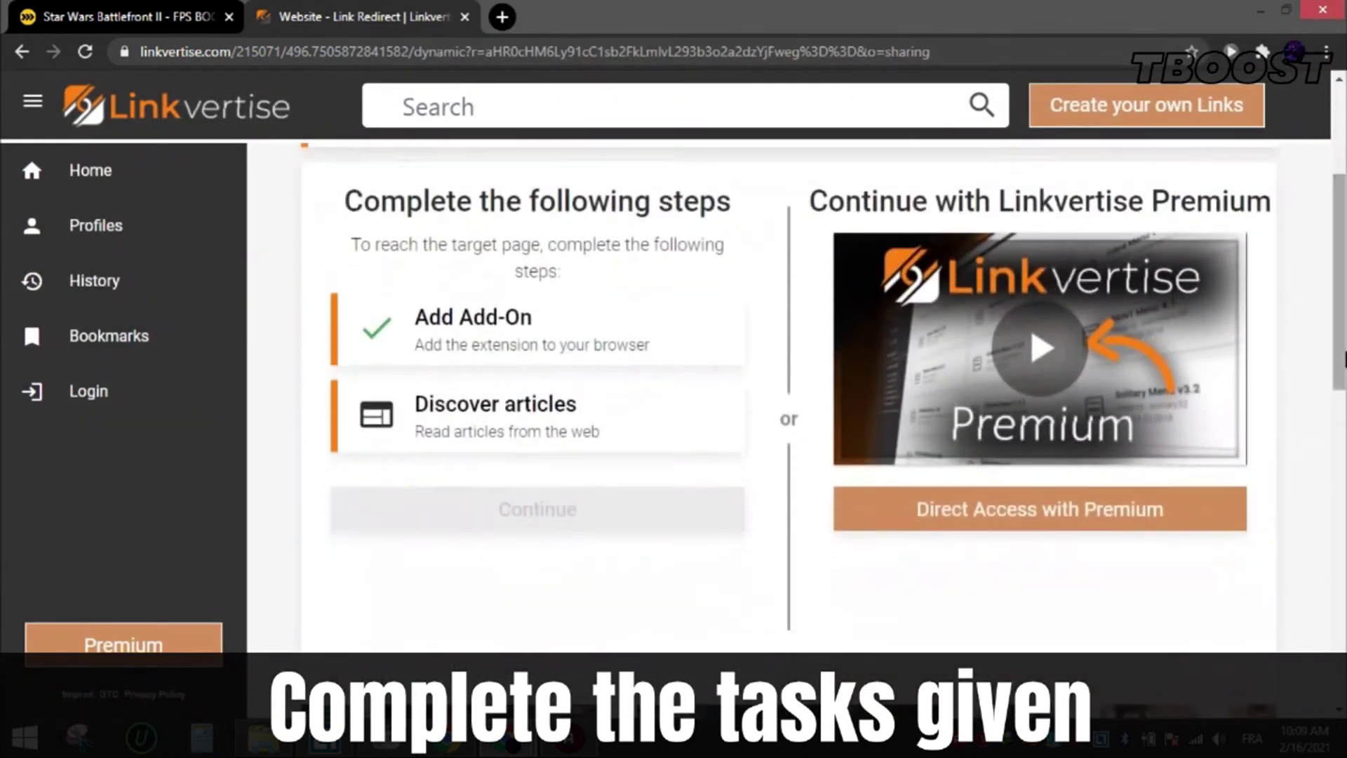
pyautogui.click(570, 431)
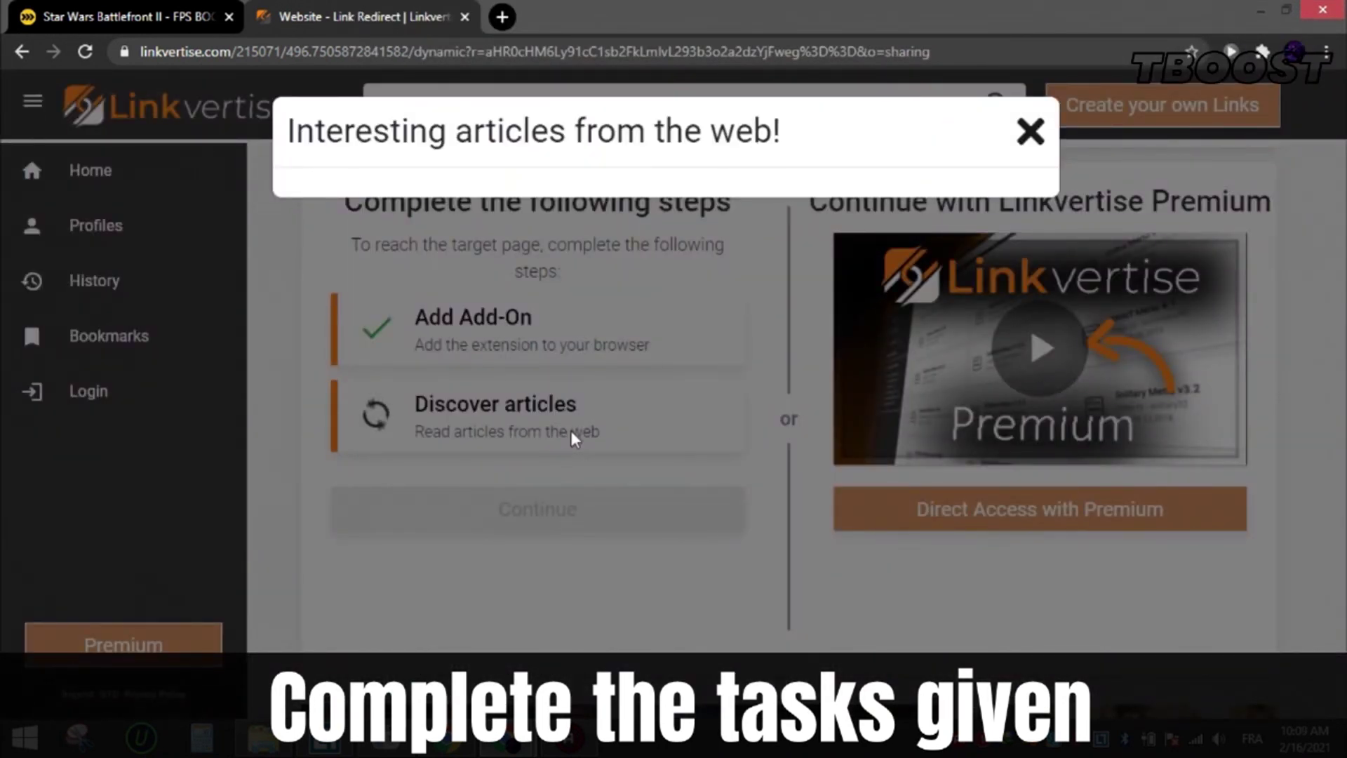
pyautogui.click(1029, 133)
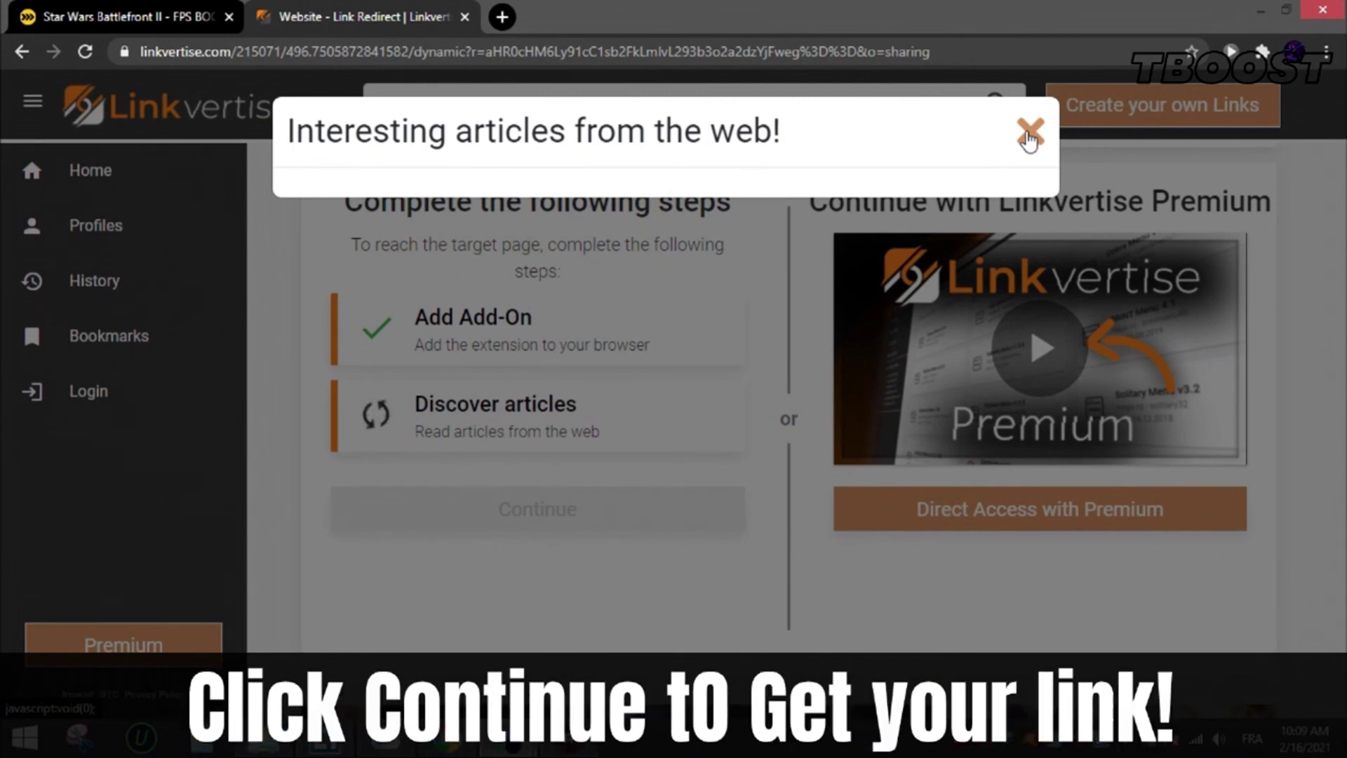